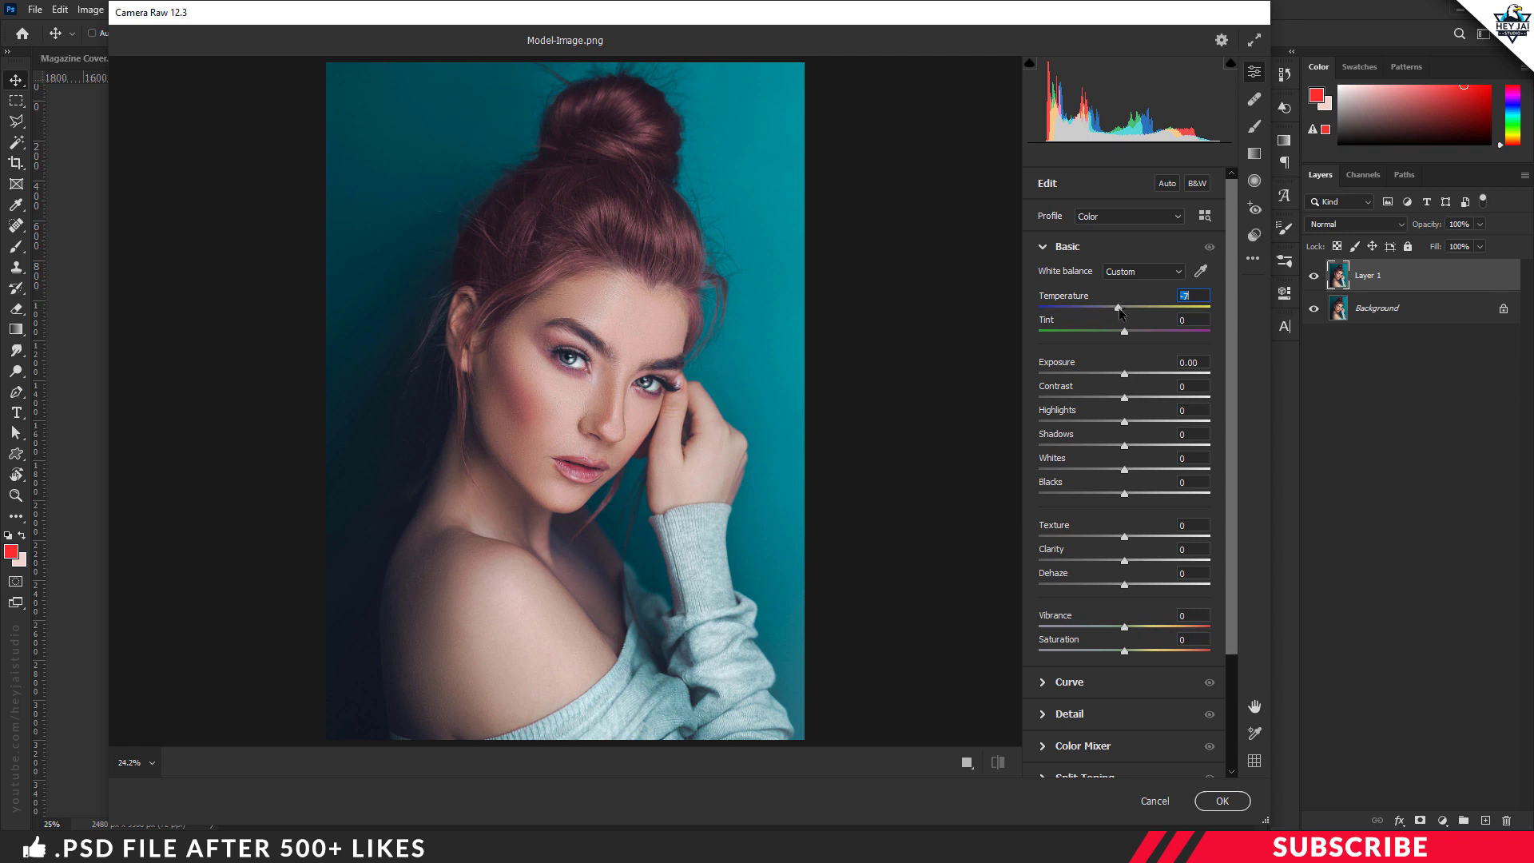
Step: Grade the portrait with Temperature -6, Tint -5, Shadows +7, Blacks +7, Vibrance +11 and Saturation +7
{"action": "left_click_drag", "start_coordinate": [1119, 313], "coordinate": [1121, 312]}
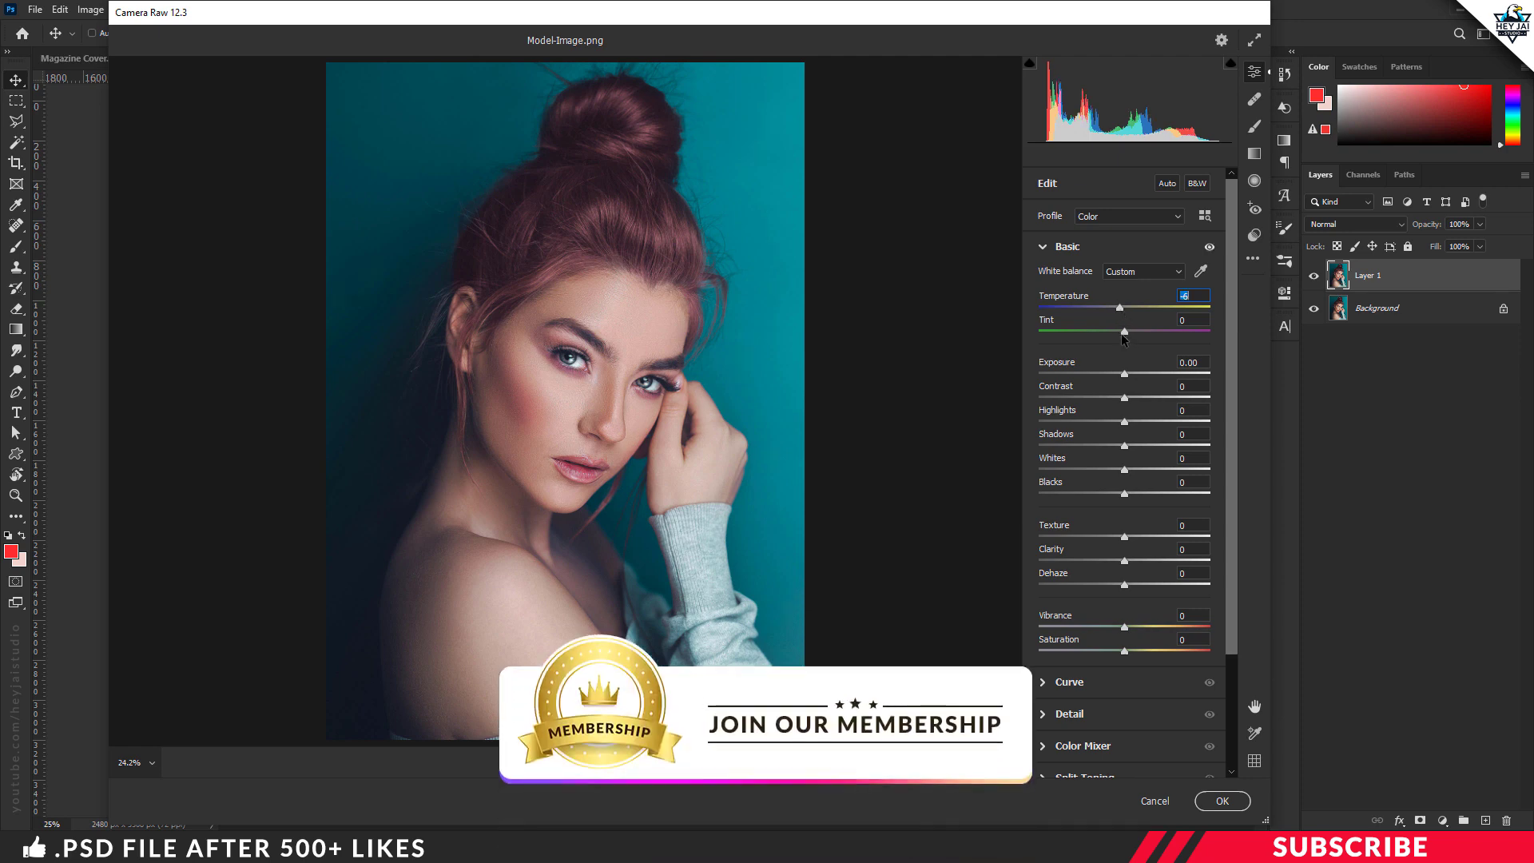
{"action": "left_click_drag", "start_coordinate": [1125, 334], "coordinate": [1121, 333]}
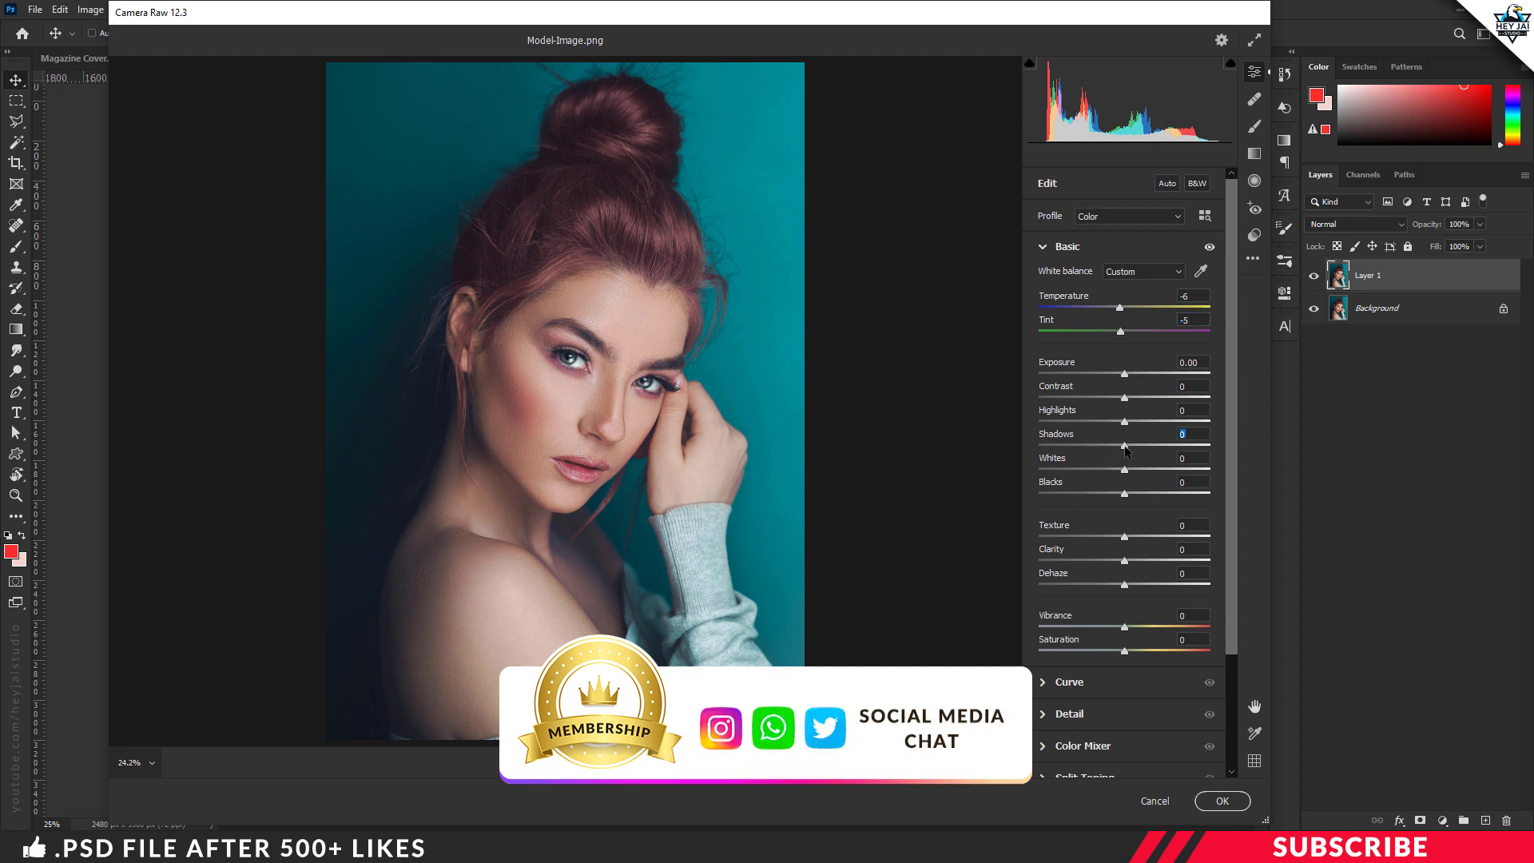
{"action": "left_click_drag", "start_coordinate": [1125, 450], "coordinate": [1130, 451]}
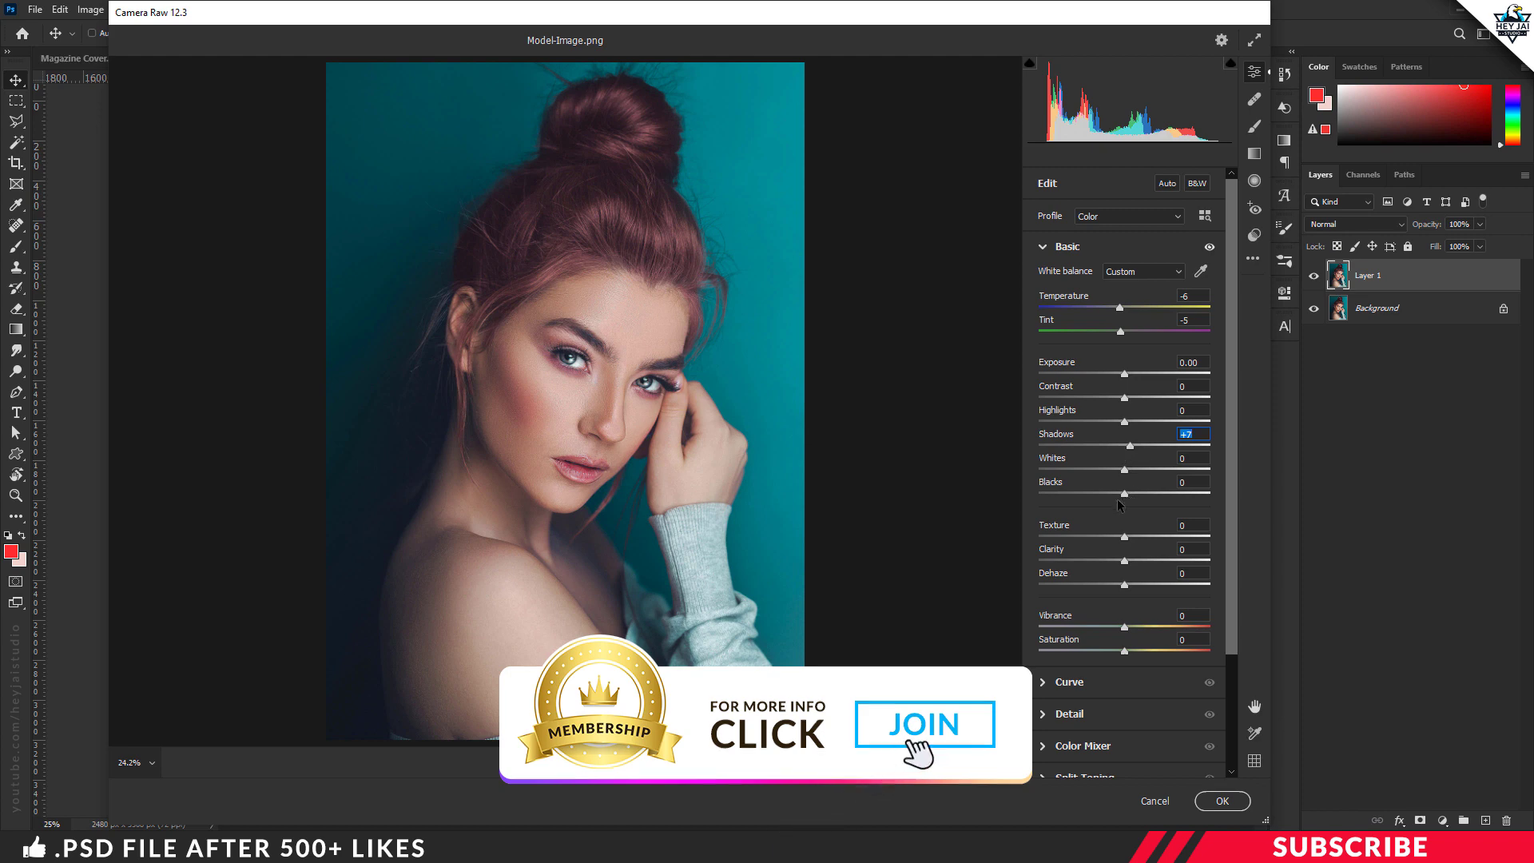
{"action": "left_click_drag", "start_coordinate": [1125, 495], "coordinate": [1130, 496]}
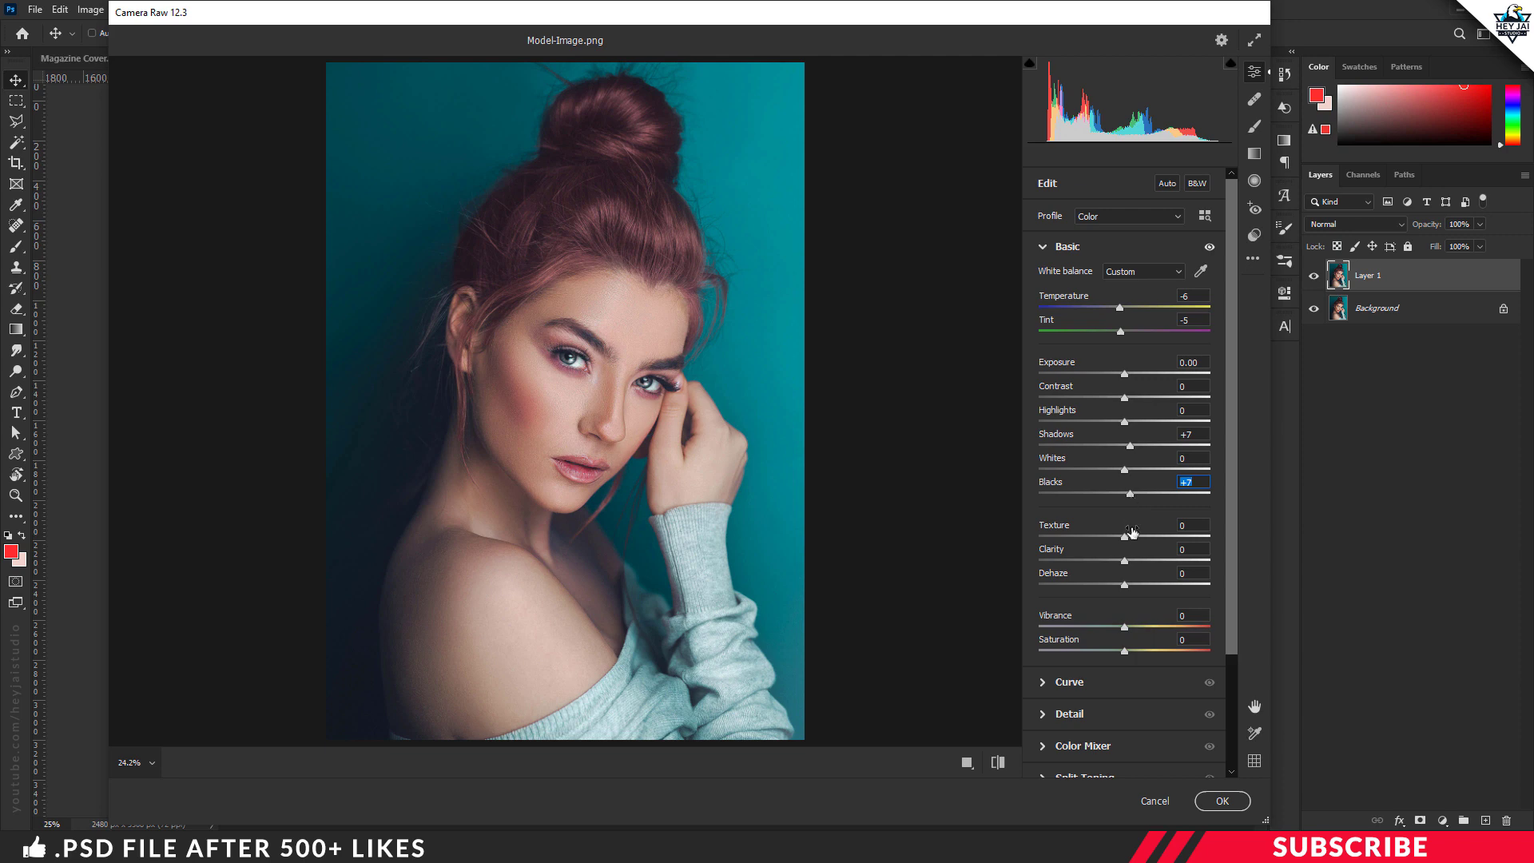
{"action": "left_click_drag", "start_coordinate": [1126, 628], "coordinate": [1132, 655]}
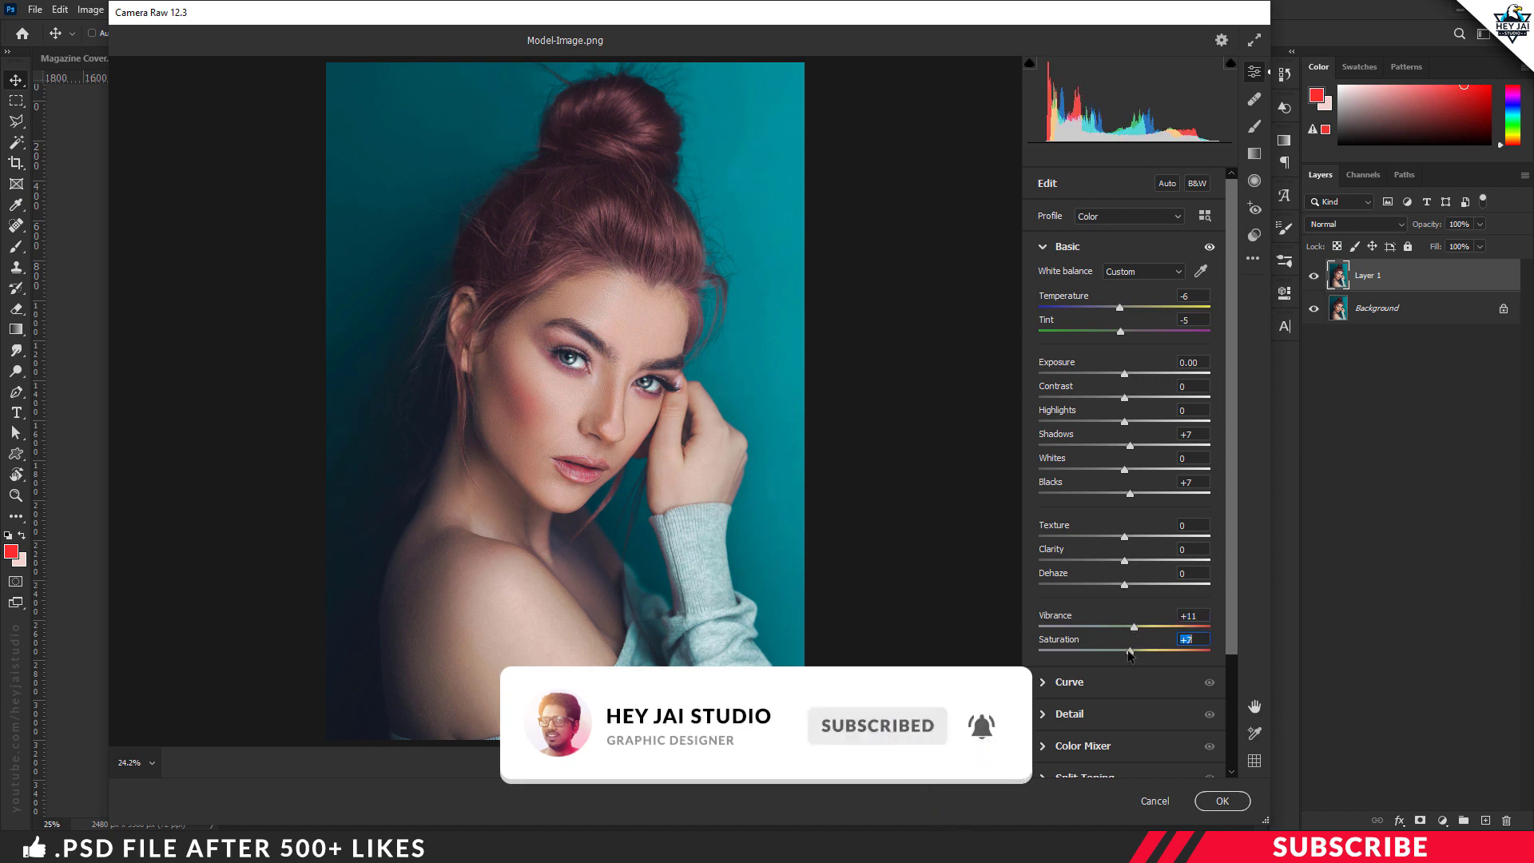
Step: In the Color Mixer's luminance adjustments, set Greens to +13, Aquas to +62 and Blues to +6
{"action": "left_click", "coordinate": [1043, 248]}
{"action": "left_click", "coordinate": [1043, 344]}
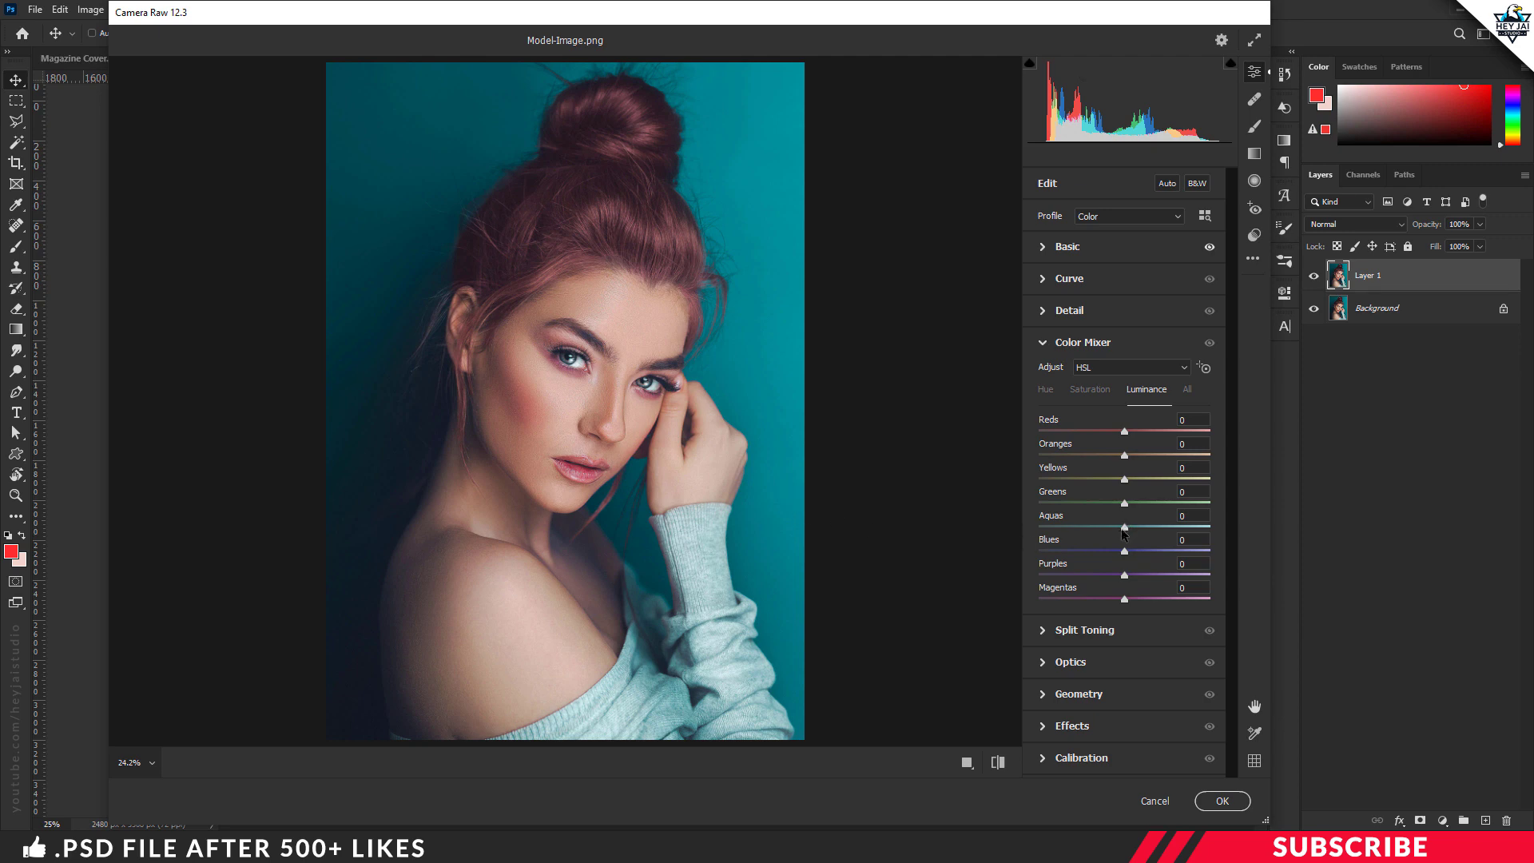
{"action": "left_click_drag", "start_coordinate": [1128, 529], "coordinate": [1182, 536]}
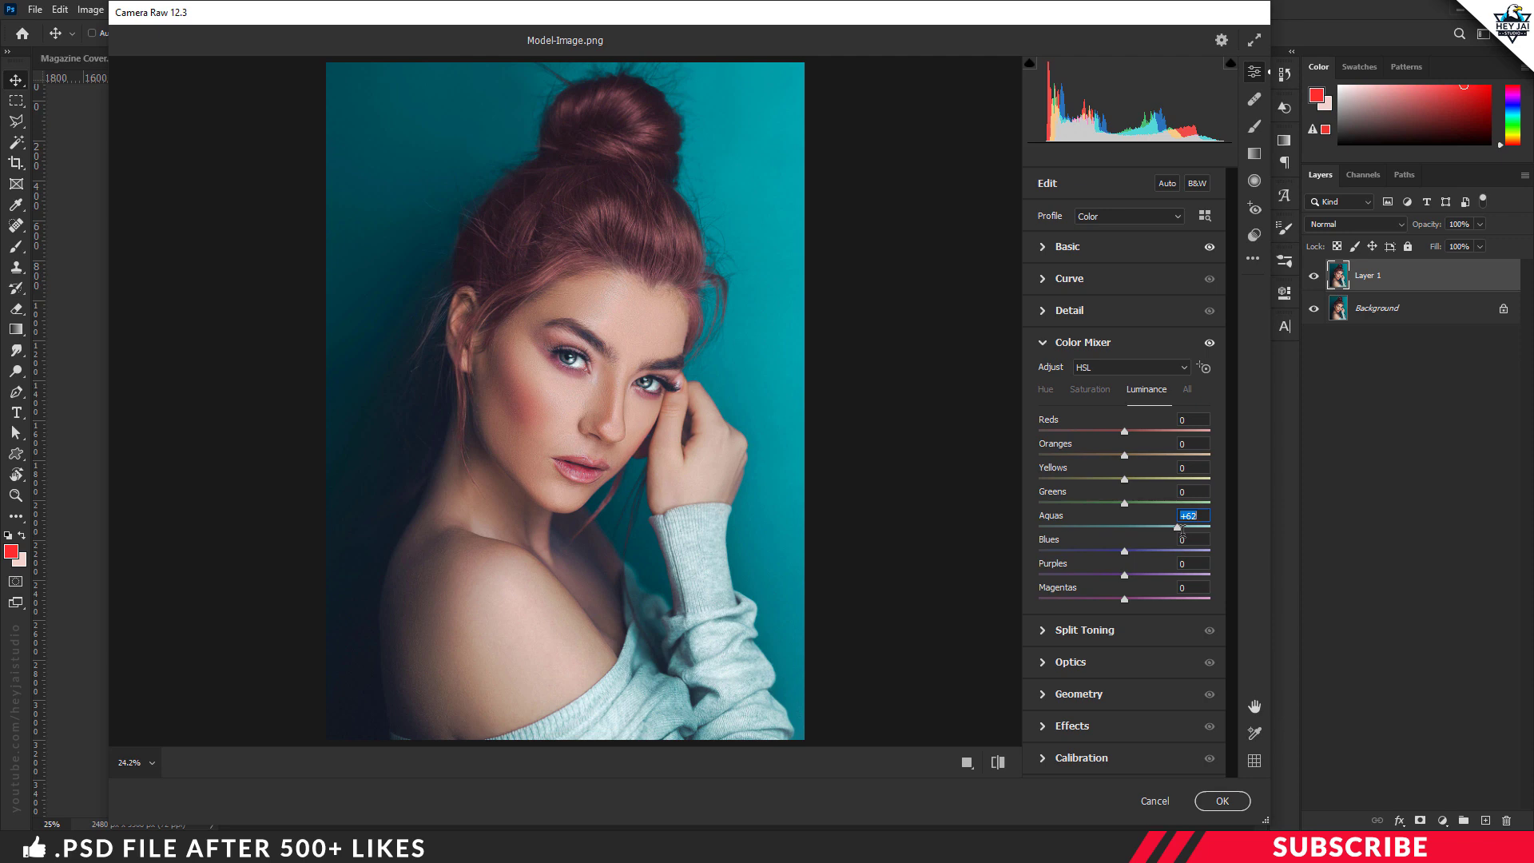
{"action": "left_click_drag", "start_coordinate": [1128, 554], "coordinate": [1141, 554]}
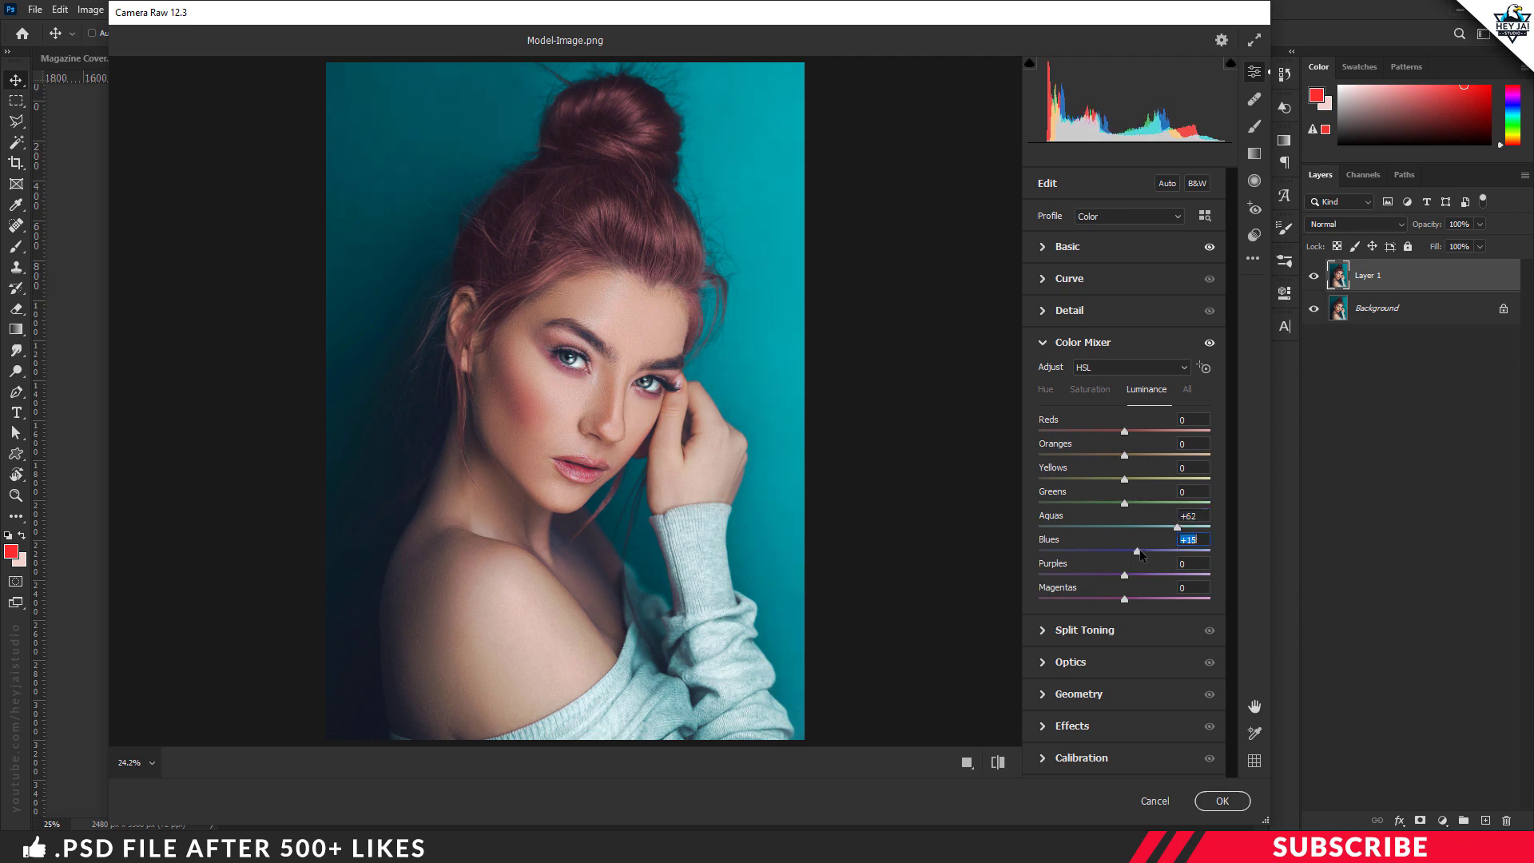
{"action": "left_click_drag", "start_coordinate": [1138, 552], "coordinate": [1139, 511]}
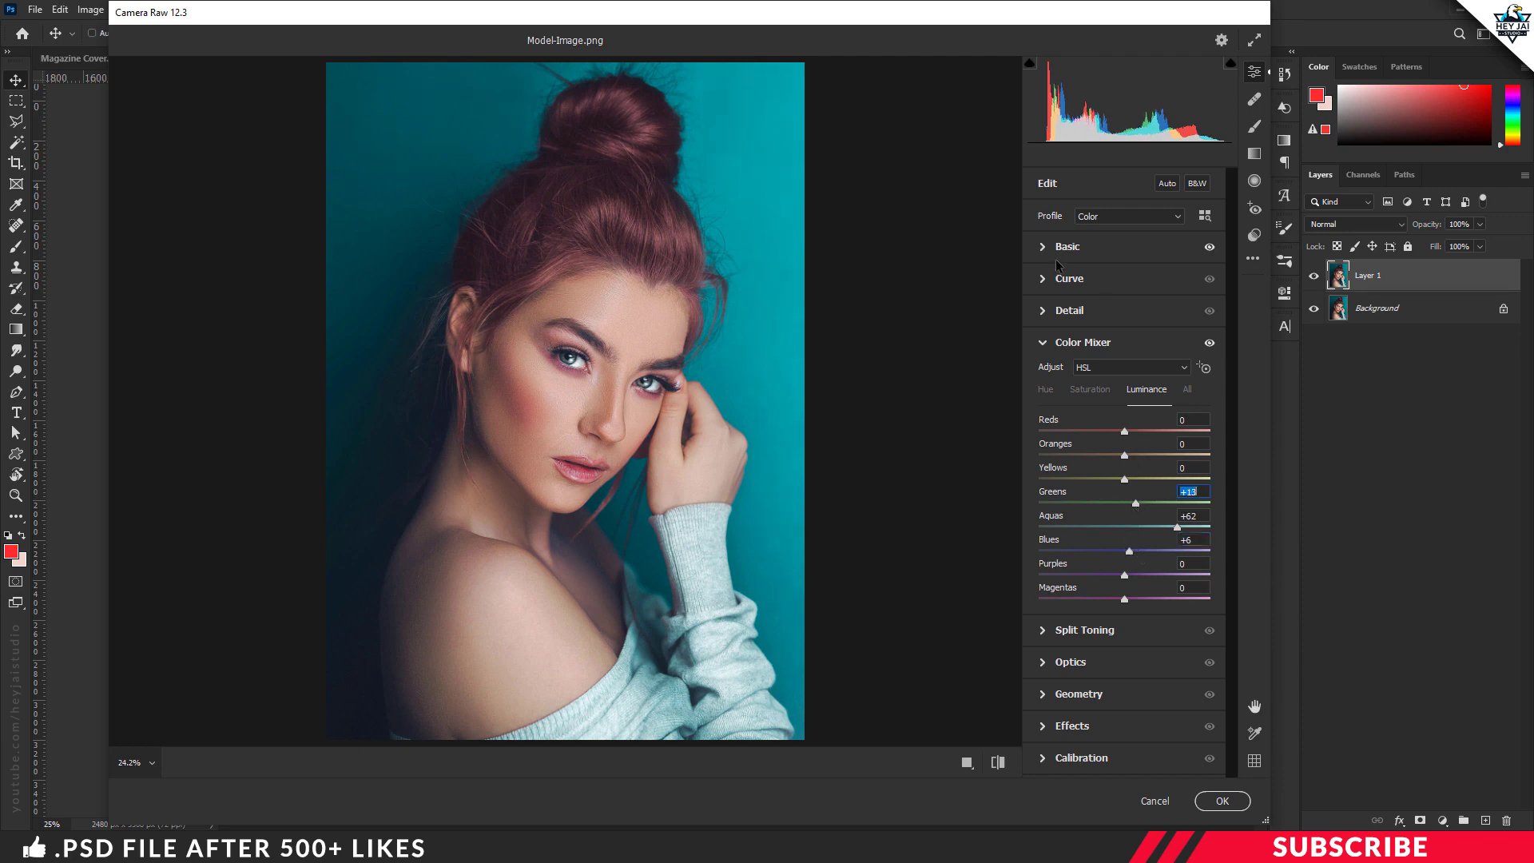
Step: Compare the portrait before and after the adjustments side by side and apply the Camera Raw filter
{"action": "left_click", "coordinate": [1046, 345]}
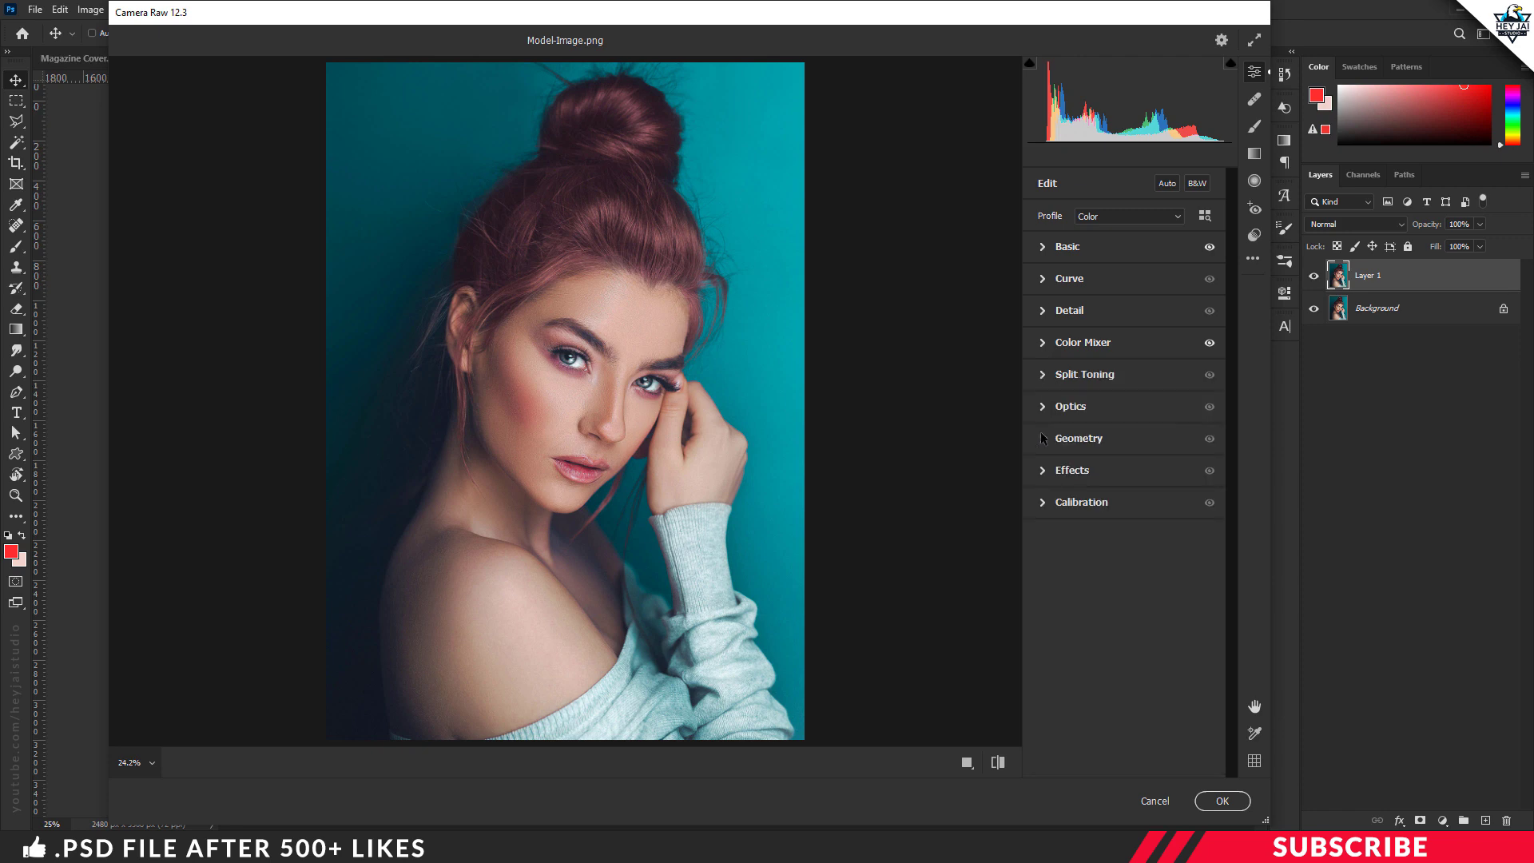
{"action": "left_click", "coordinate": [968, 762]}
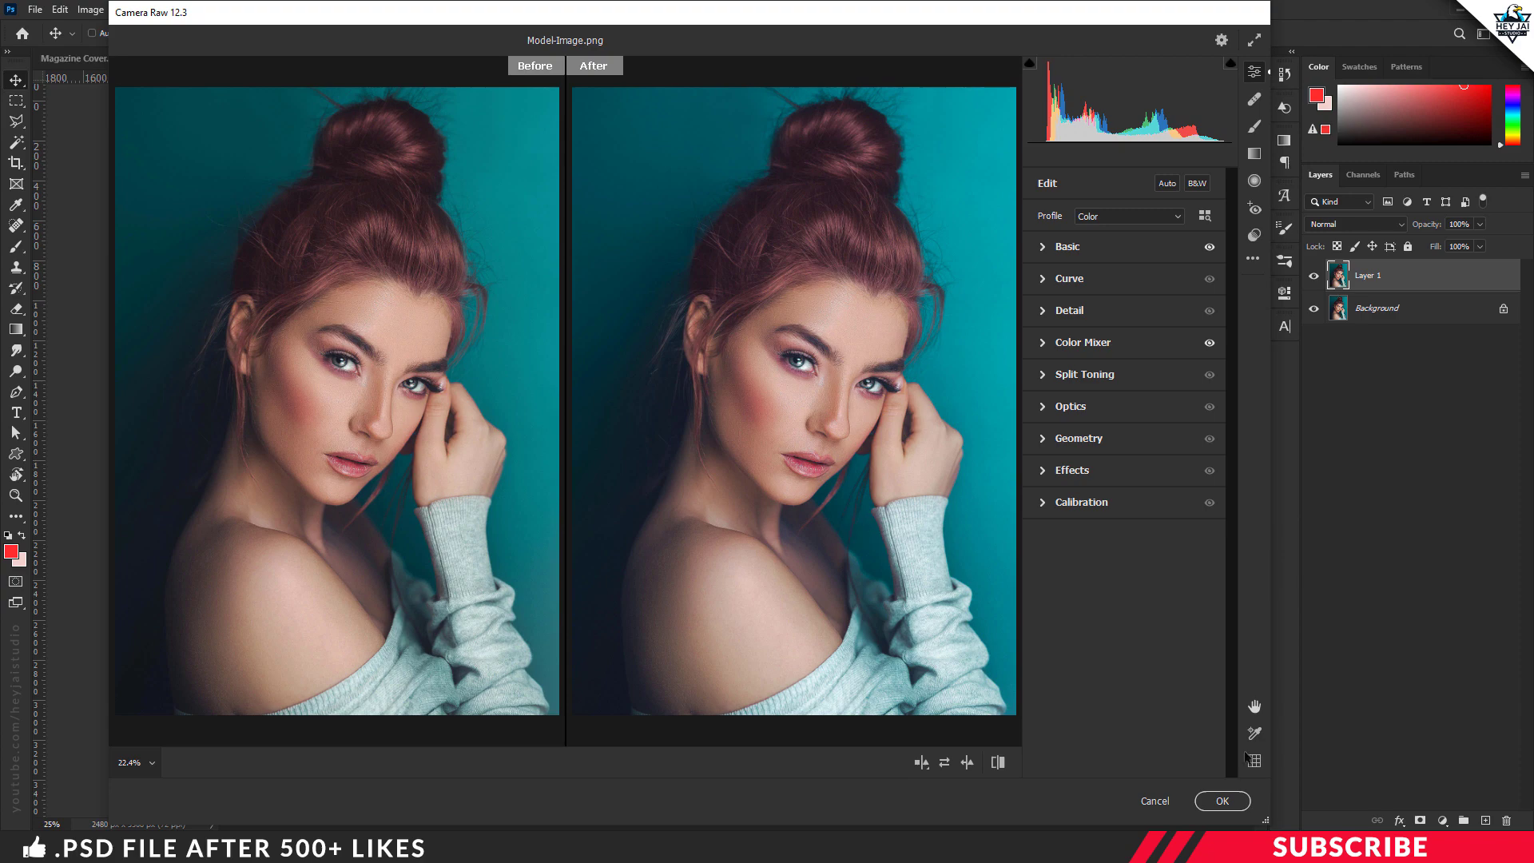
{"action": "left_click", "coordinate": [1222, 801]}
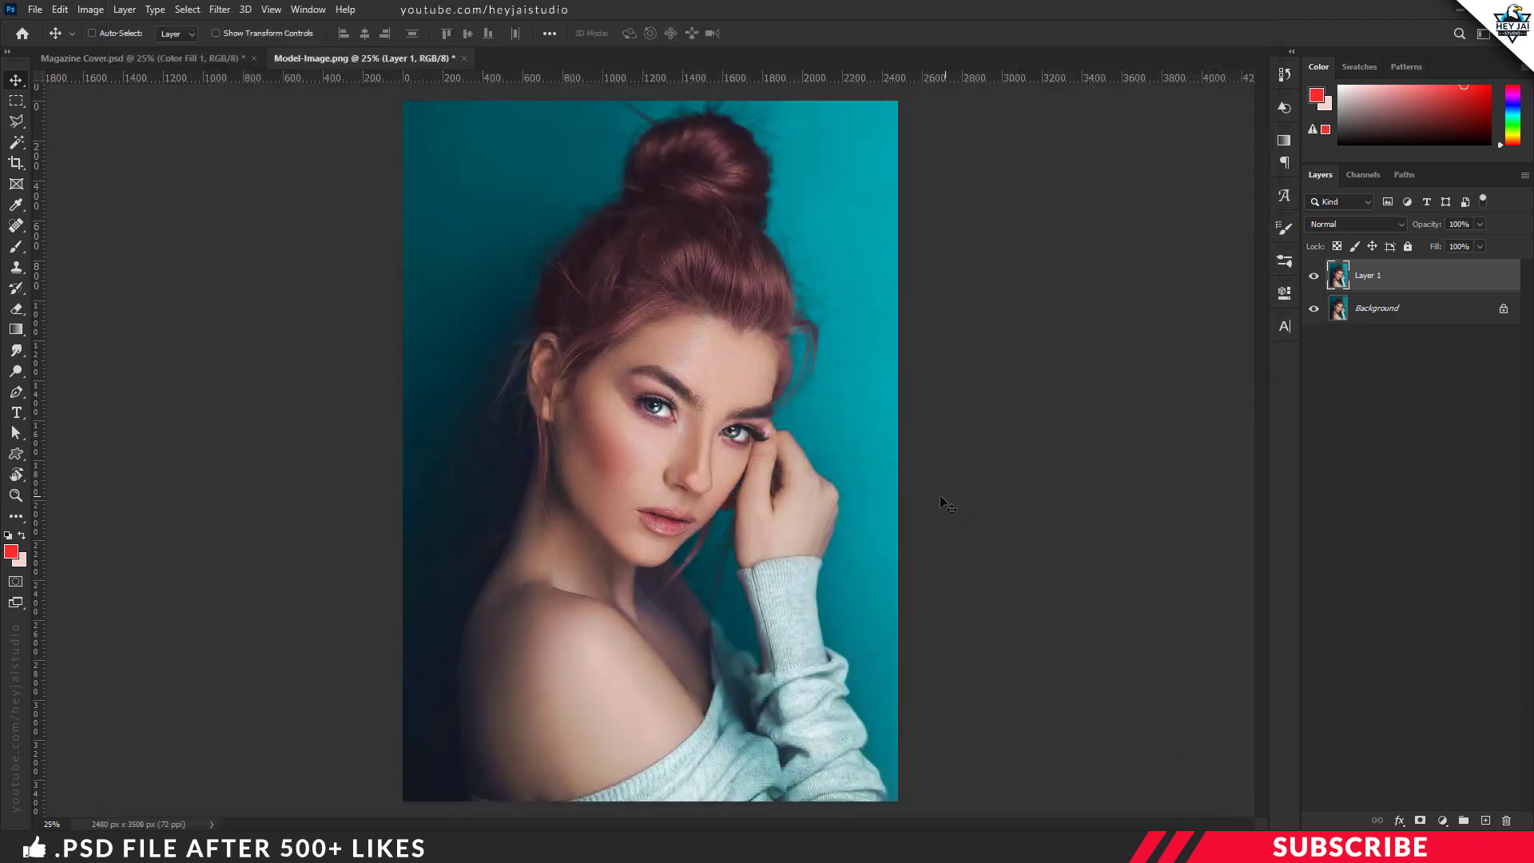
Step: Copy the graded portrait into Magazine Cover.psd, close Model-Image.png and put the portrait layer in the Image group
{"action": "mouse_move", "coordinate": [400, 59]}
{"action": "left_mouse_down"}
{"action": "mouse_move", "coordinate": [465, 165]}
{"action": "mouse_move", "coordinate": [397, 89]}
{"action": "left_mouse_up"}
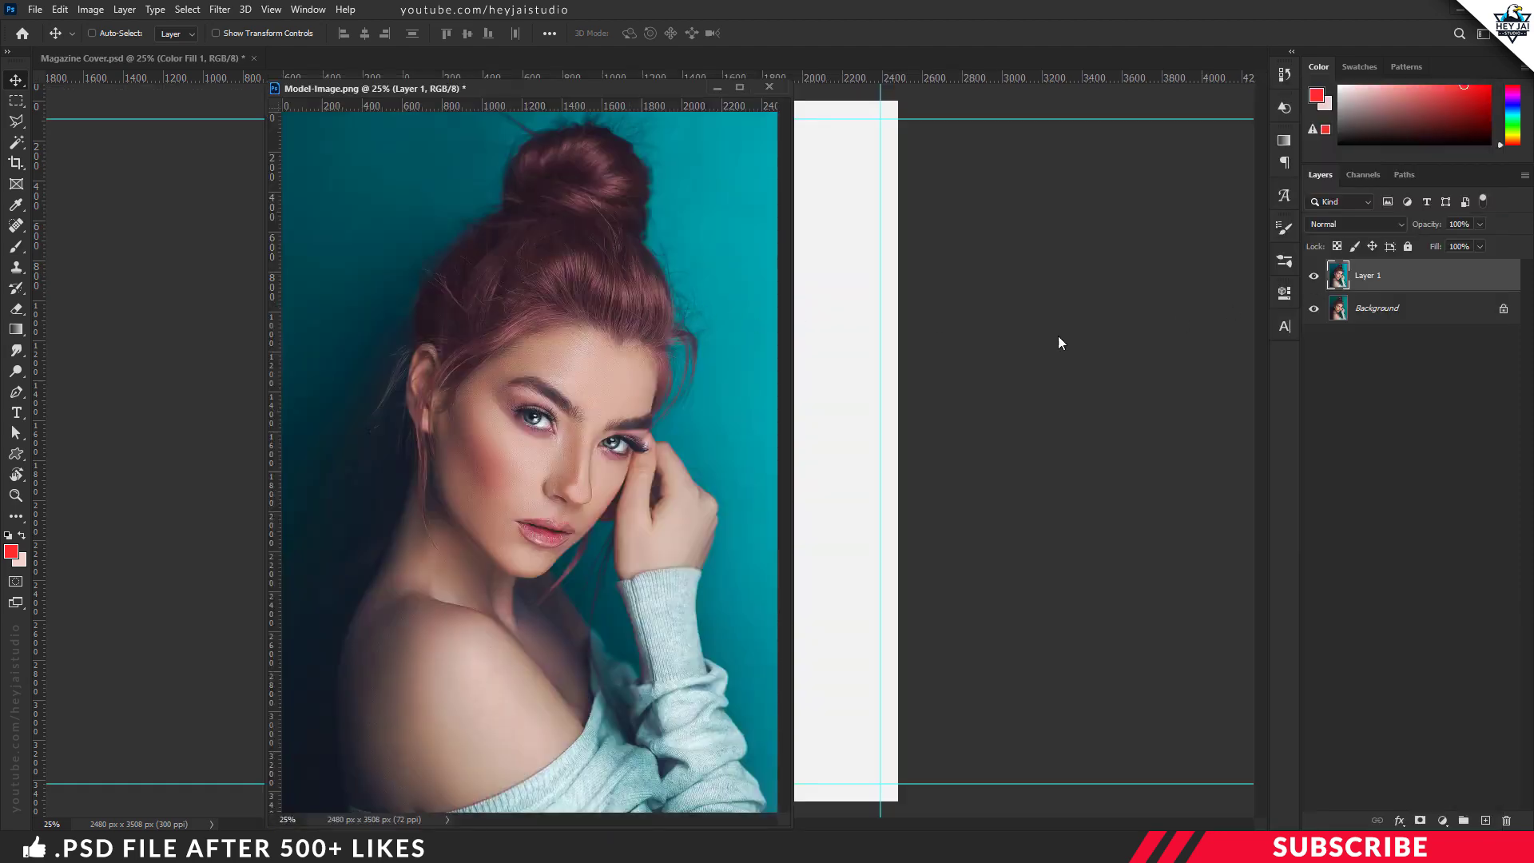
{"action": "left_click_drag", "start_coordinate": [760, 325], "coordinate": [866, 312]}
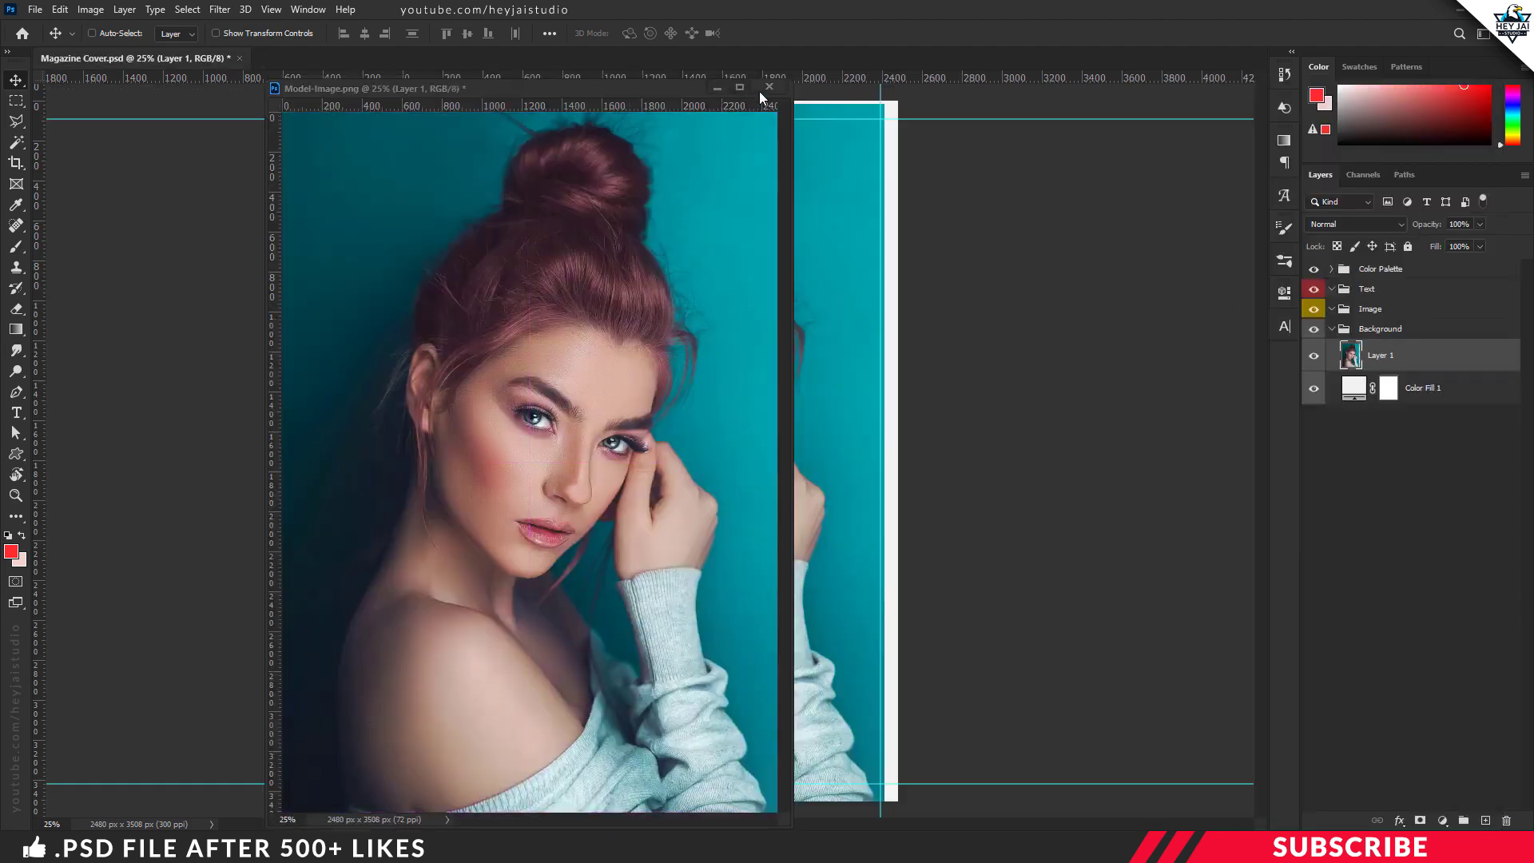
{"action": "left_click", "coordinate": [769, 87]}
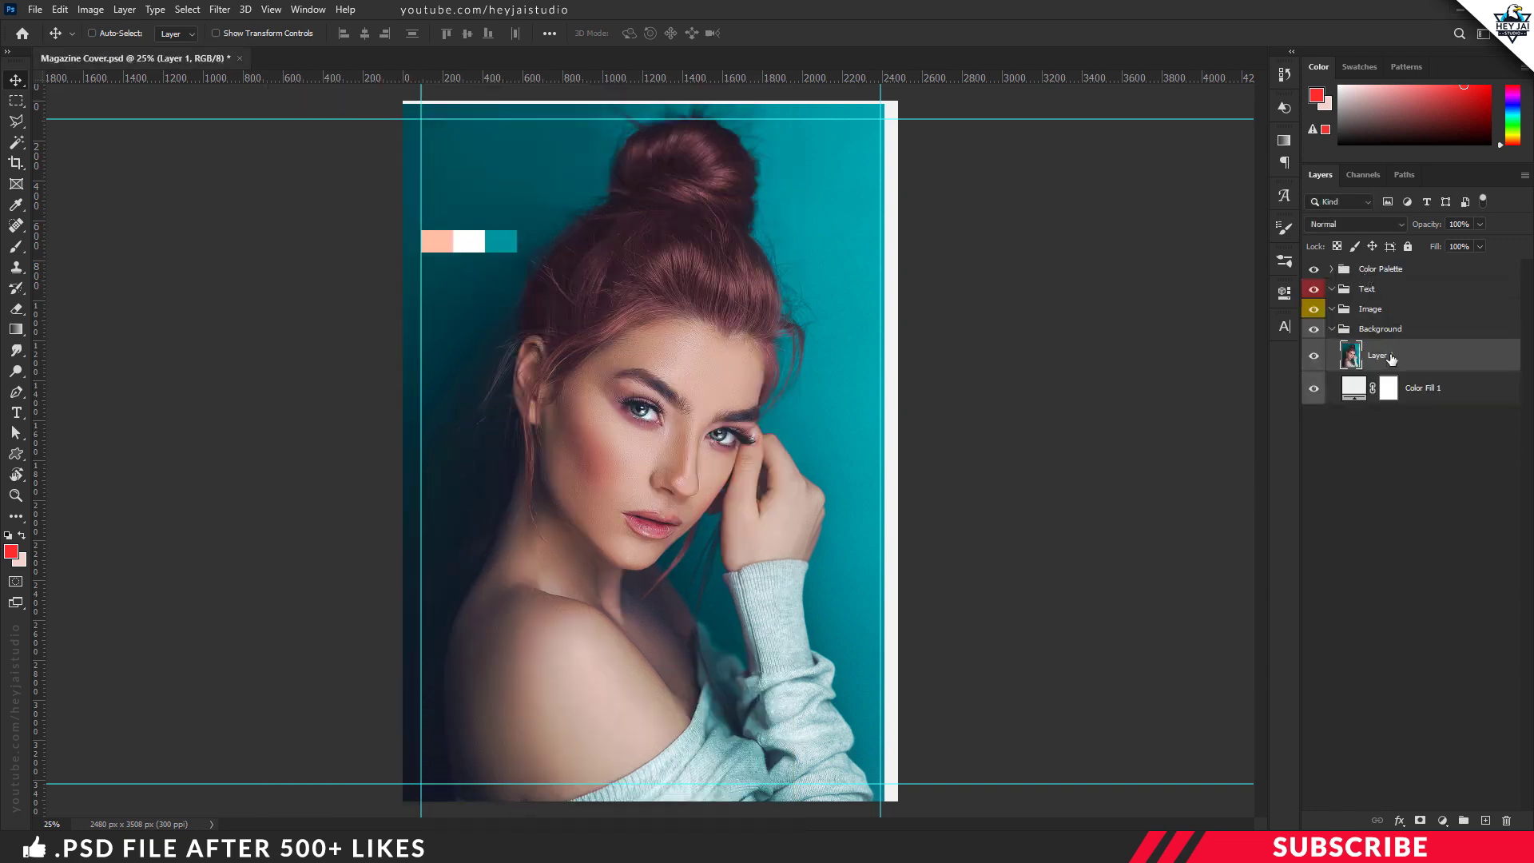
{"action": "left_click_drag", "start_coordinate": [1390, 357], "coordinate": [1390, 311]}
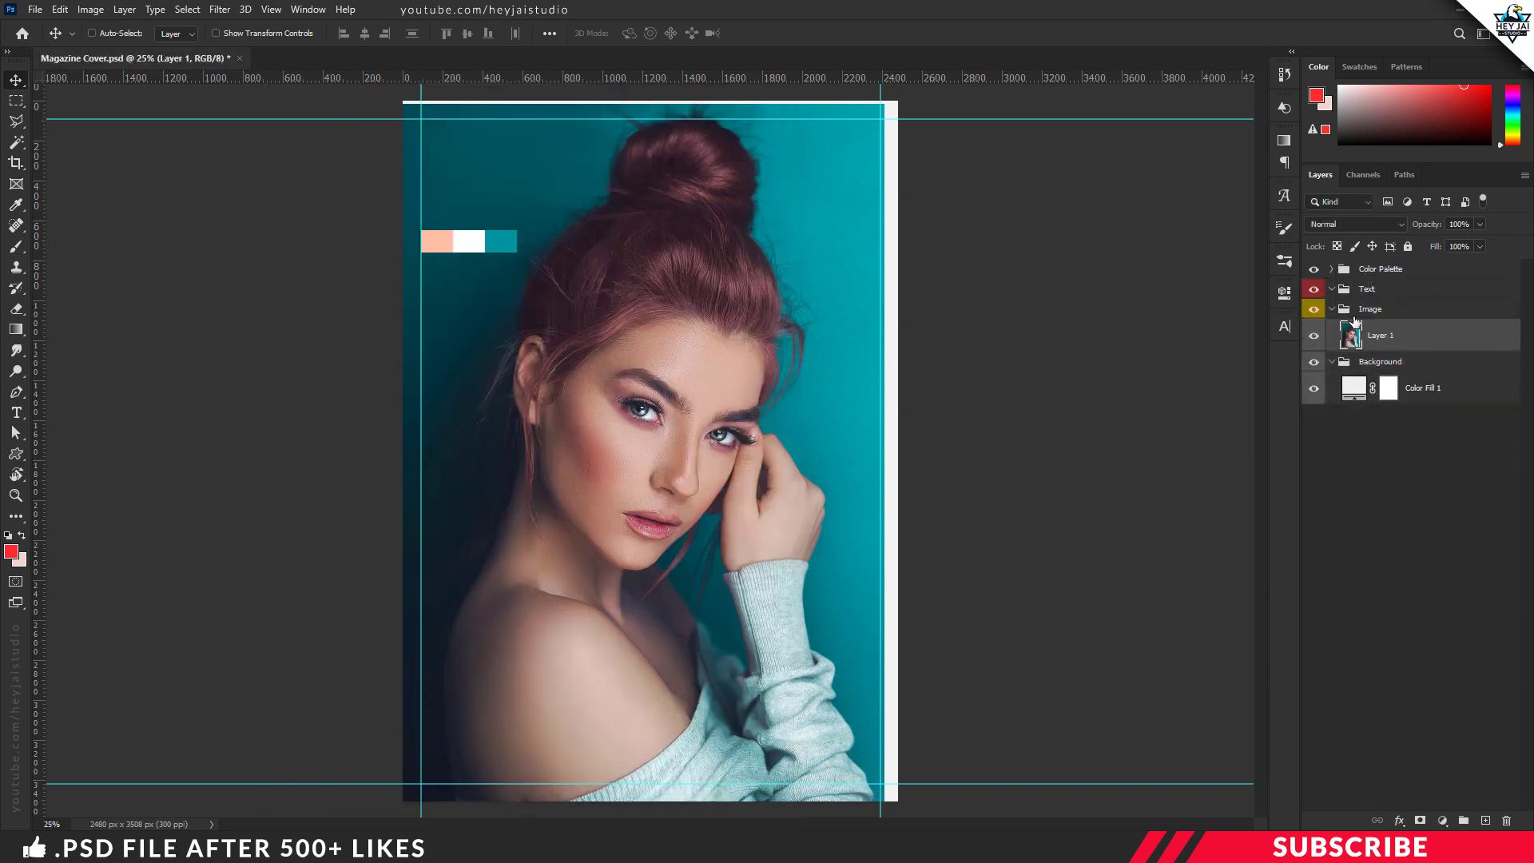
Step: Align the portrait with the page and scale it to 101.41% so it slightly overfills the canvas
{"action": "left_click_drag", "start_coordinate": [625, 353], "coordinate": [649, 350]}
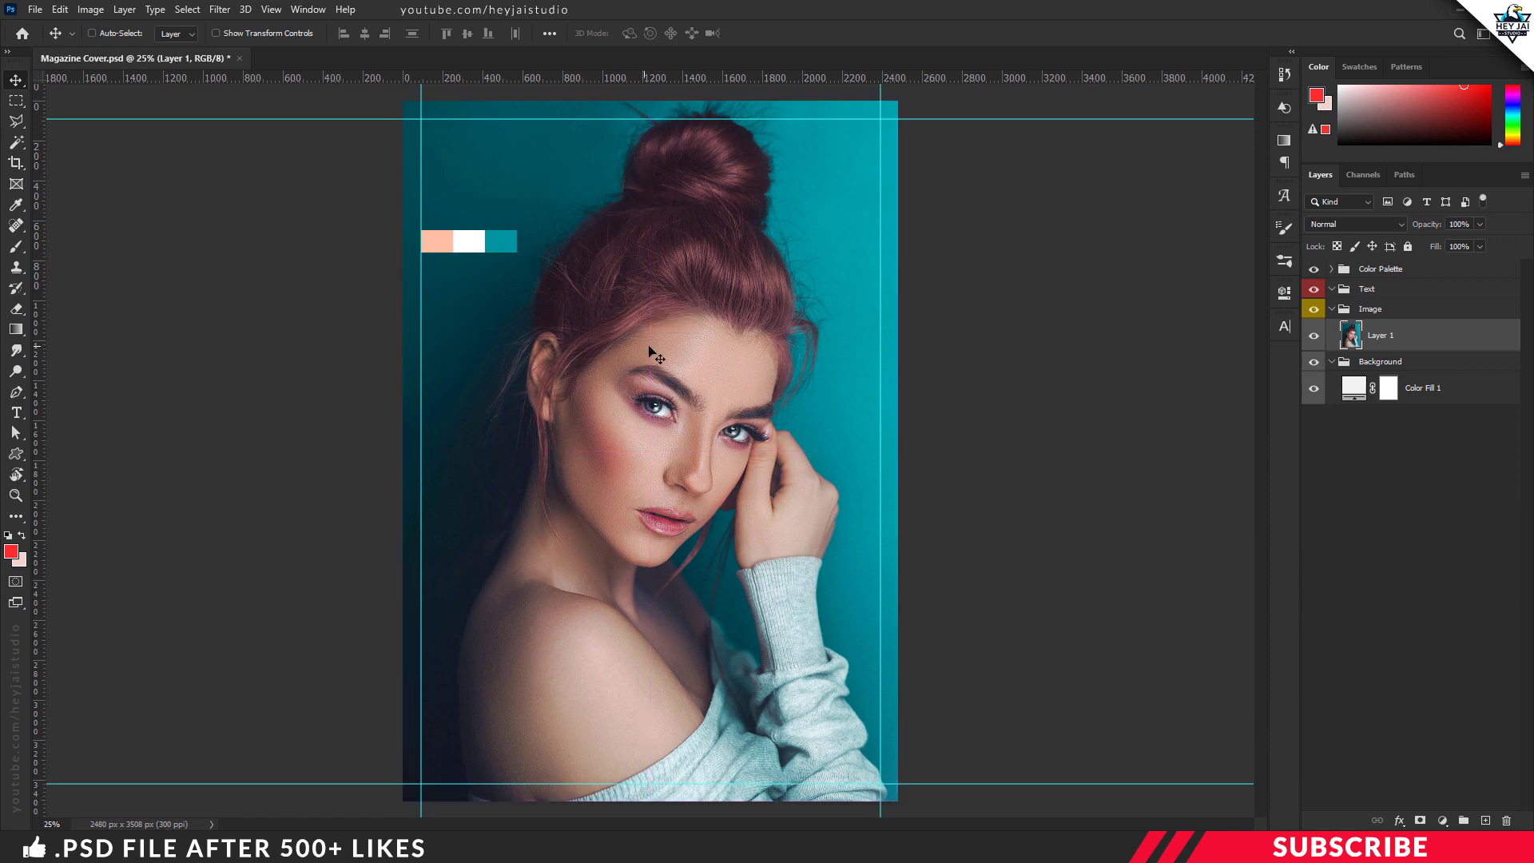
{"action": "key", "text": "ctrl+t"}
{"action": "key", "text": "ctrl+minus"}
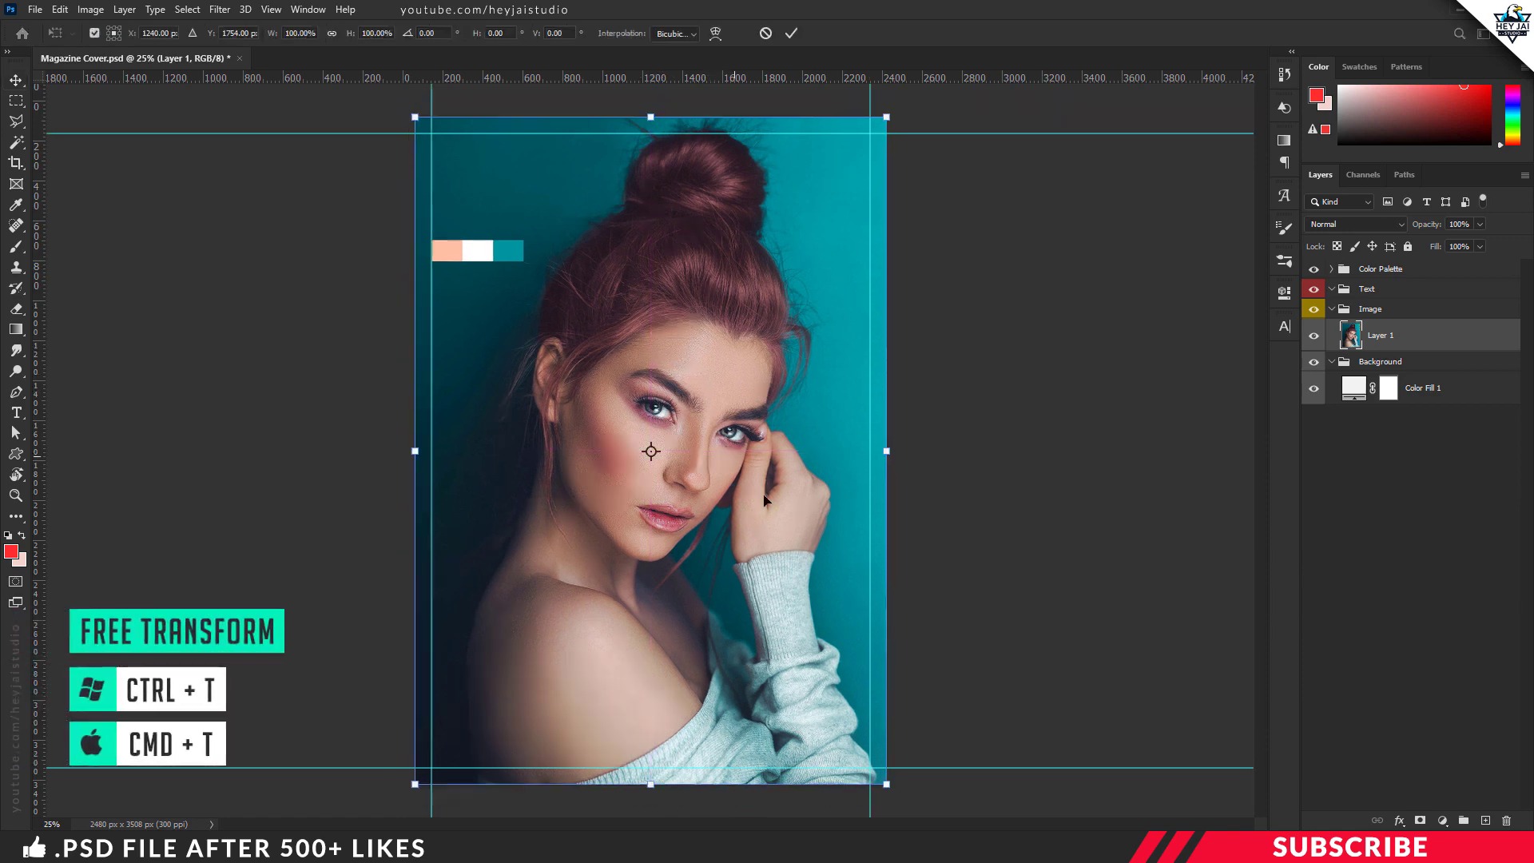
{"action": "left_click_drag", "start_coordinate": [817, 685], "coordinate": [827, 690]}
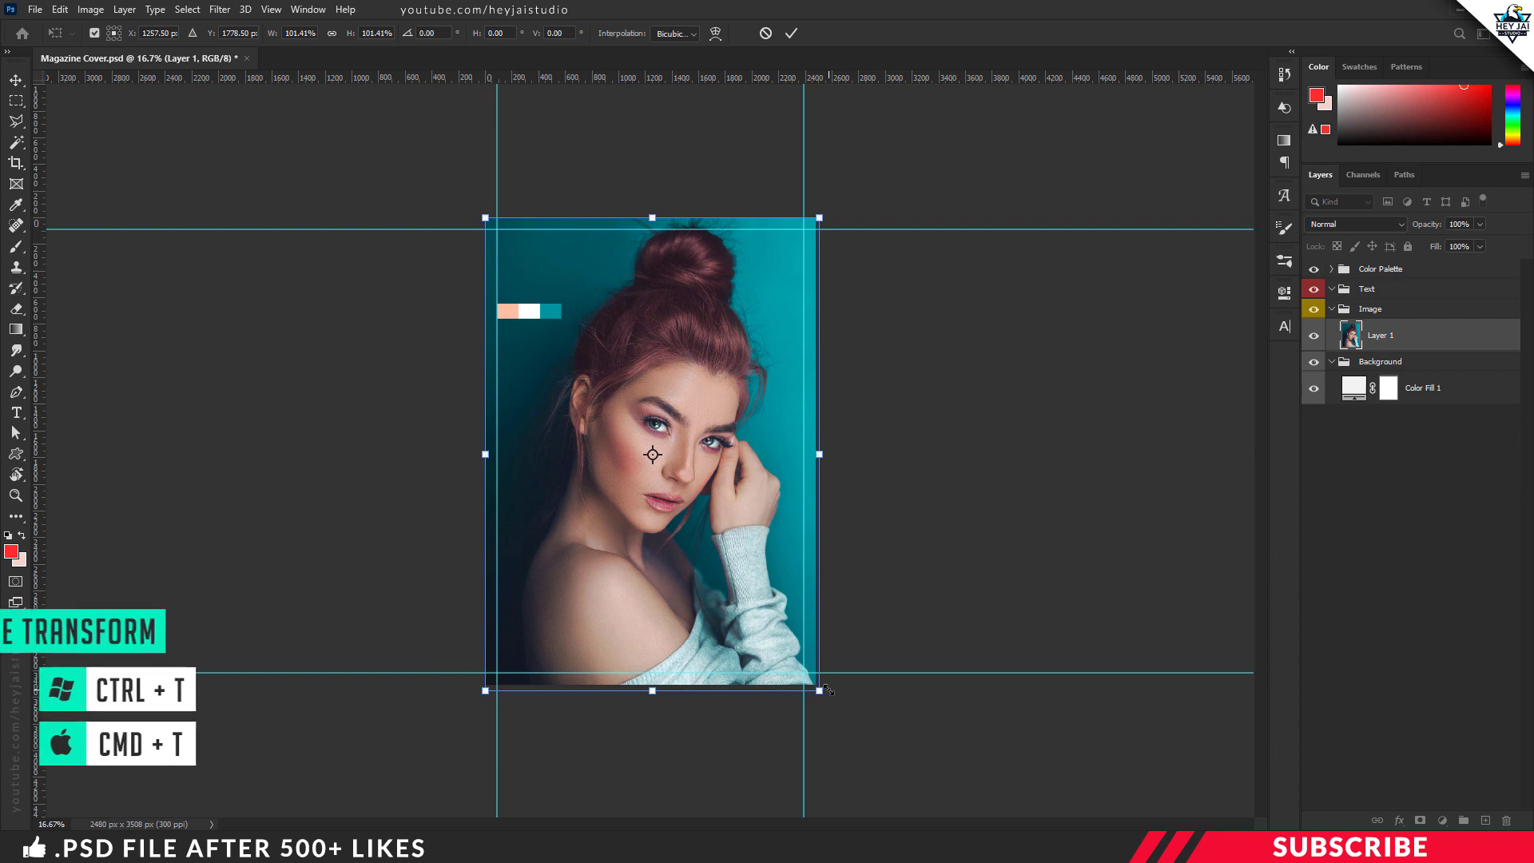
{"action": "key", "text": "Up"}
{"action": "key", "text": "Up"}
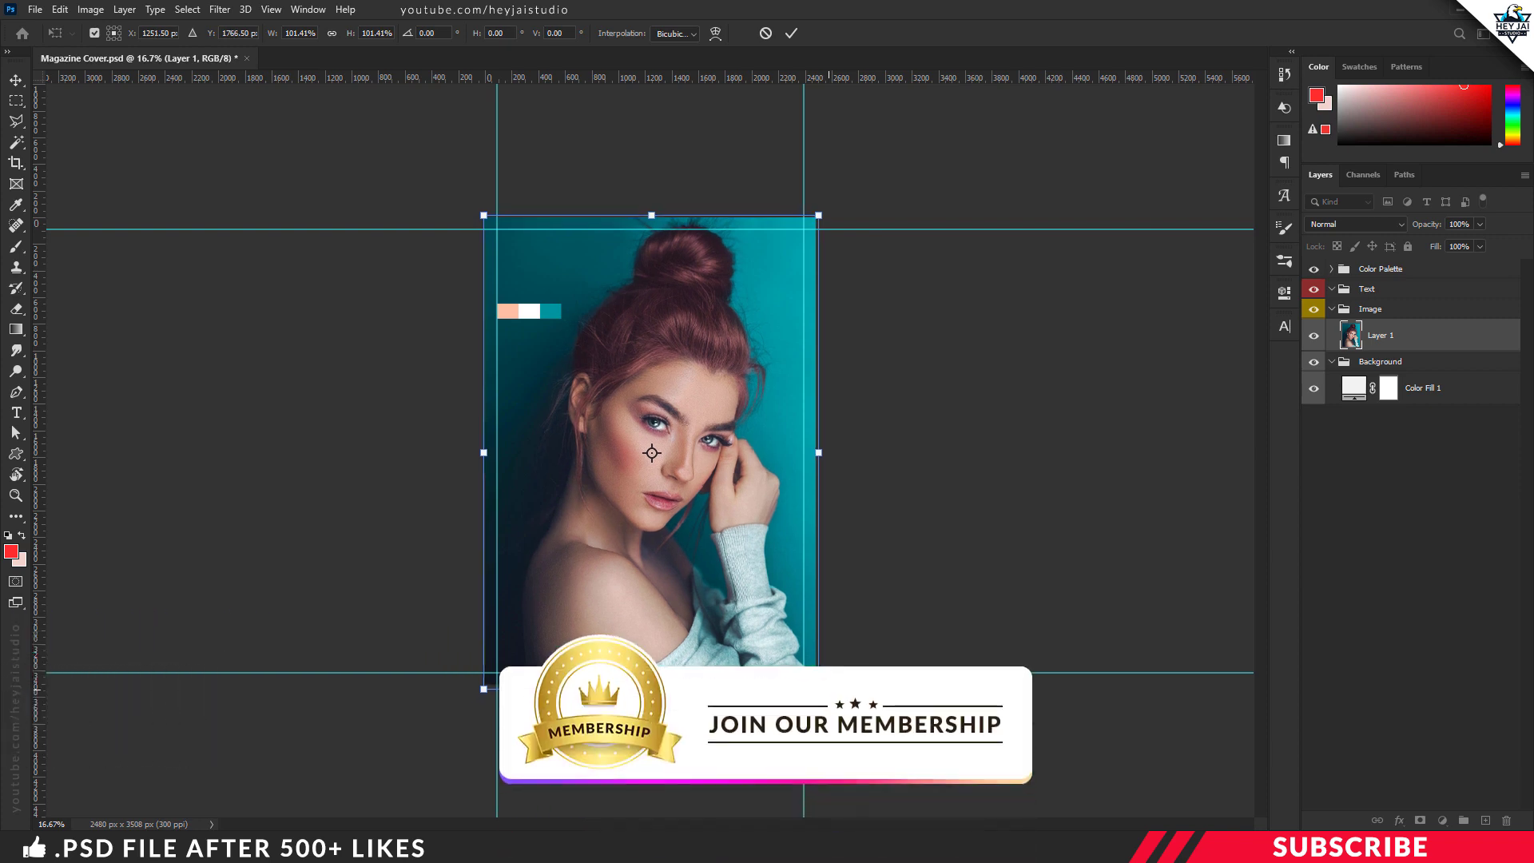
{"action": "key", "text": "Return"}
{"action": "key", "text": "ctrl+plus"}
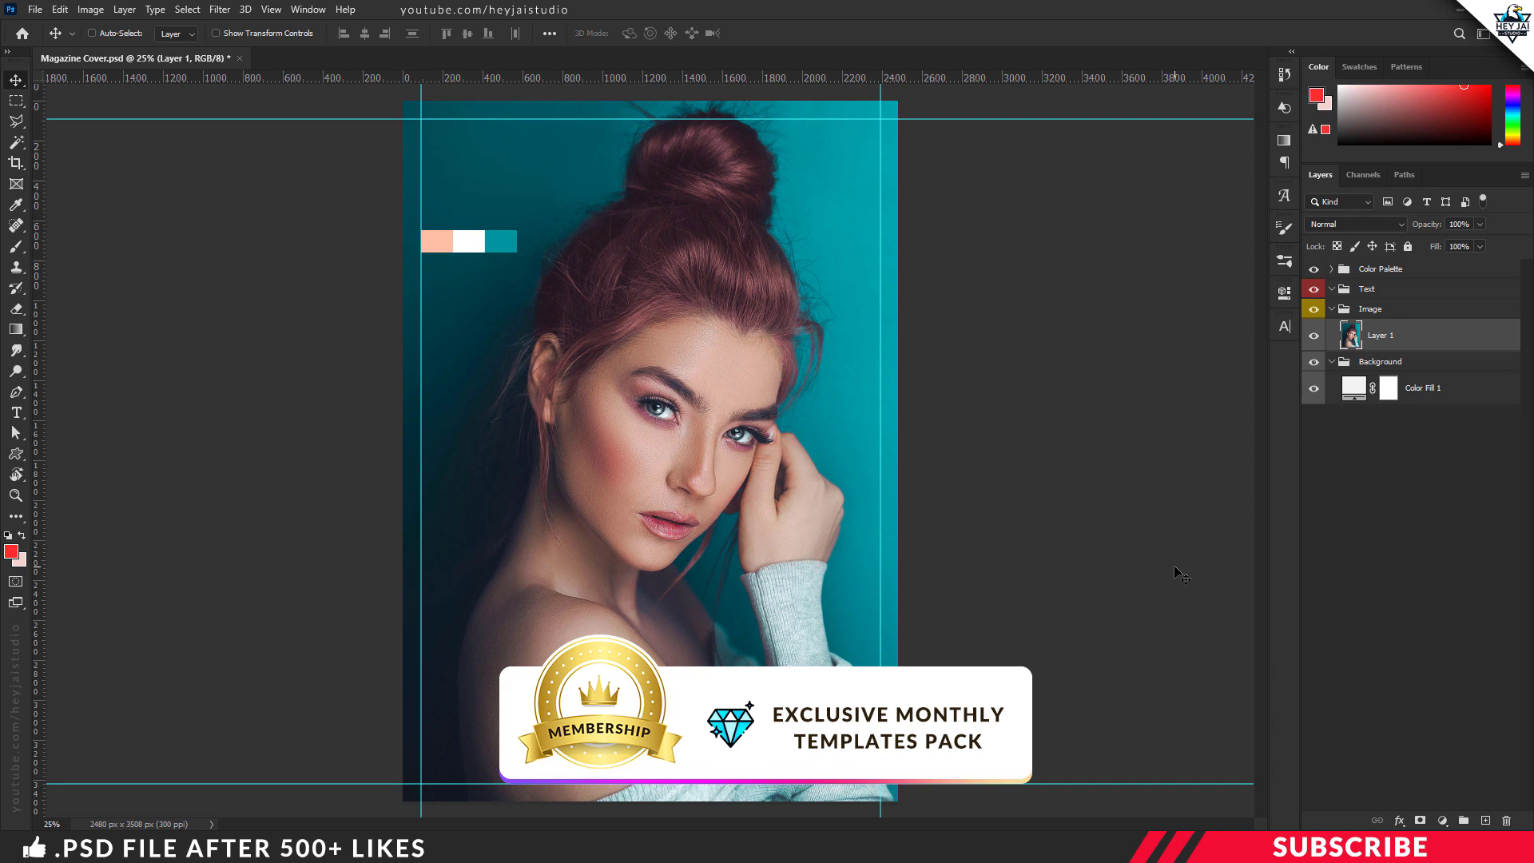
Step: Collapse the Background and Image groups and create a group named Title inside the Text group
{"action": "left_click", "coordinate": [1331, 361]}
{"action": "left_click", "coordinate": [1333, 311]}
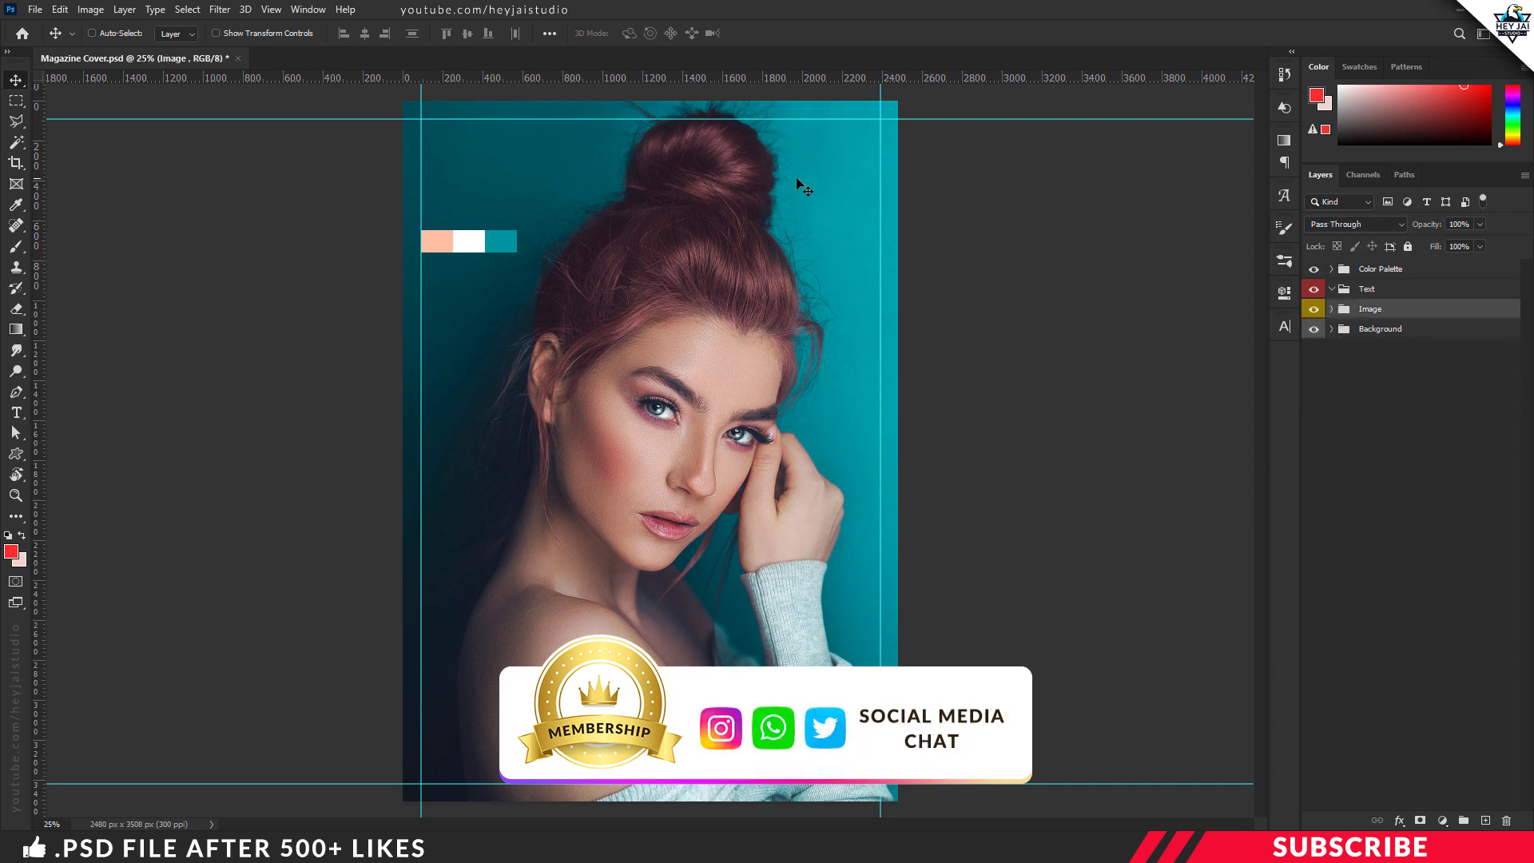
{"action": "left_click", "coordinate": [1369, 291]}
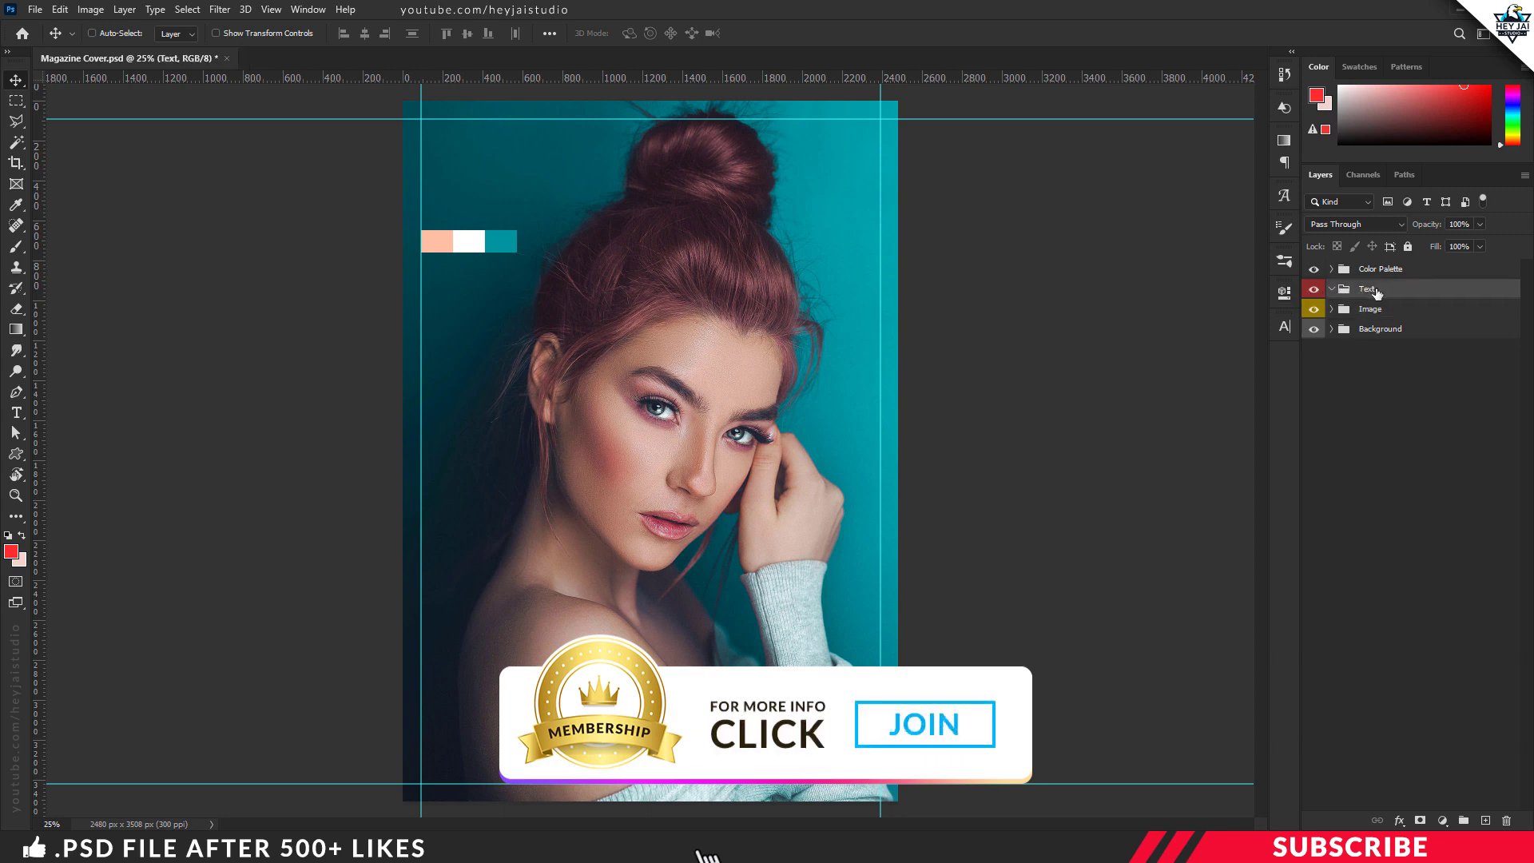
{"action": "left_click", "coordinate": [1465, 820]}
{"action": "left_click_drag", "start_coordinate": [1388, 291], "coordinate": [1391, 312]}
{"action": "double_click", "coordinate": [1388, 309]}
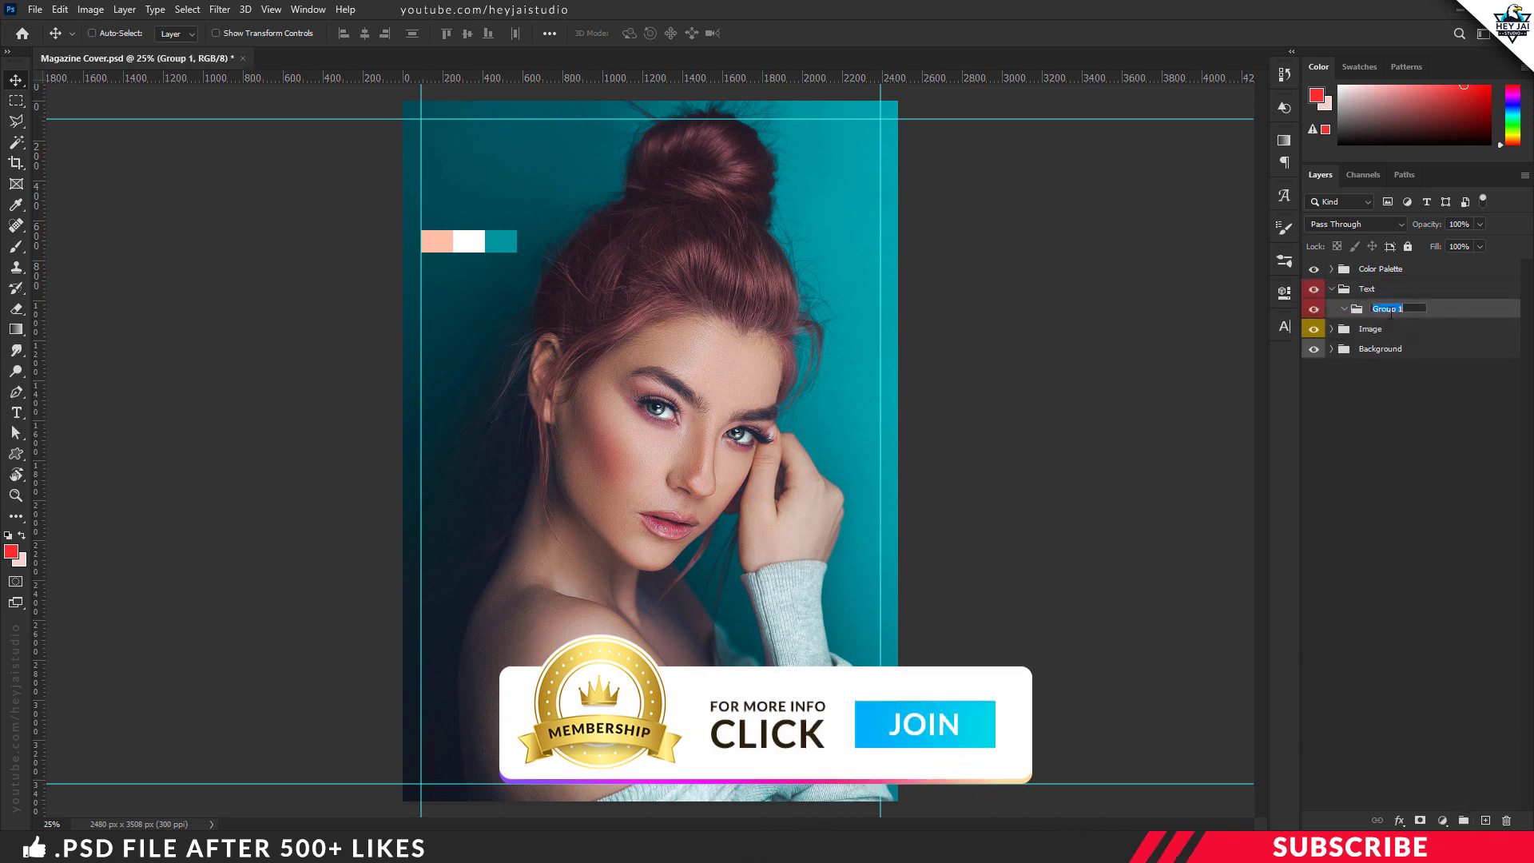
{"action": "type", "text": "Title"}
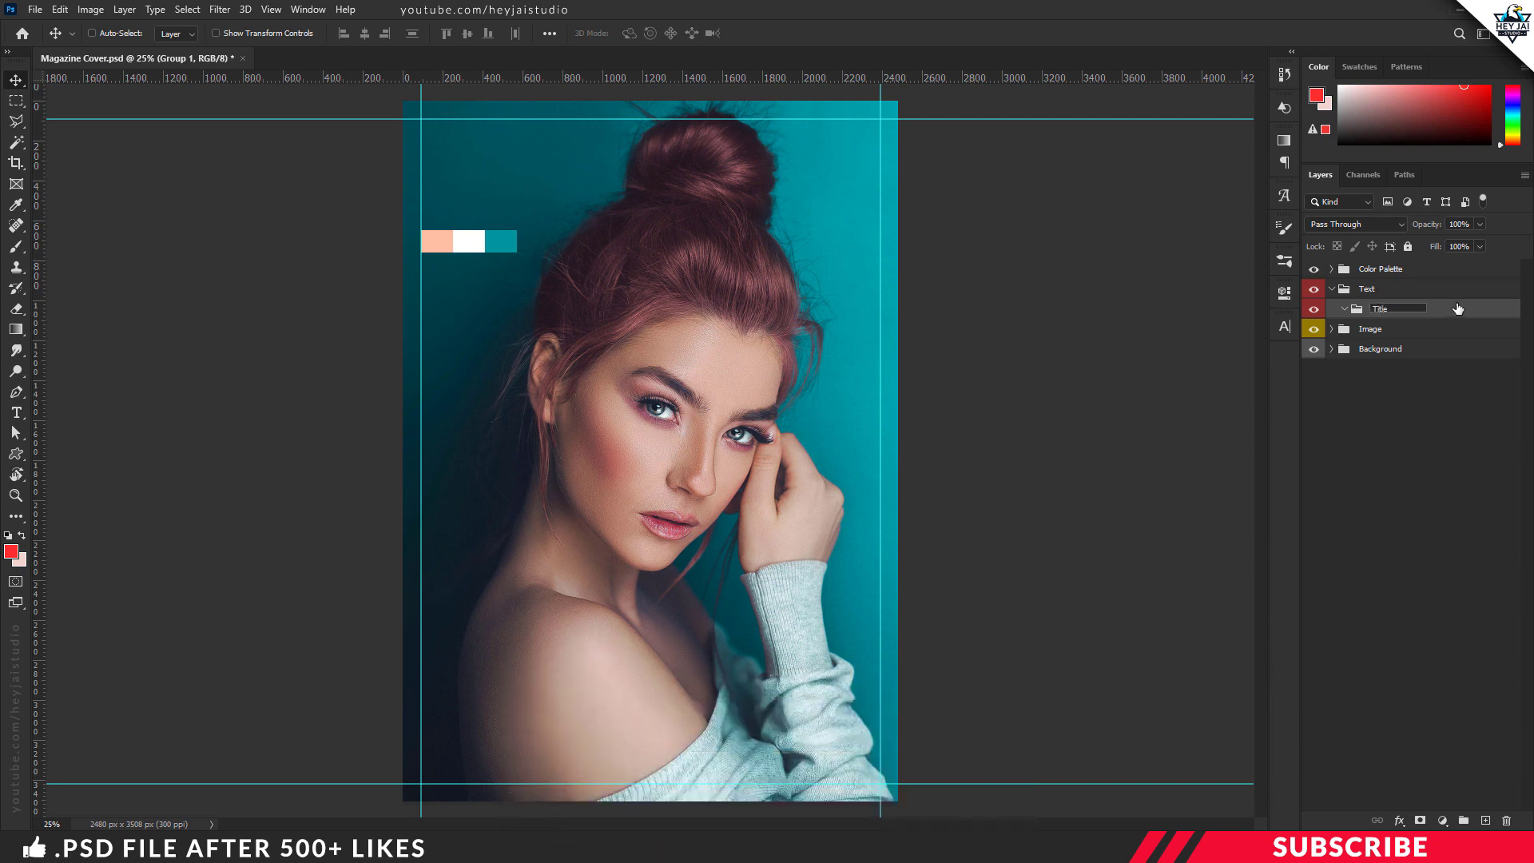
{"action": "key", "text": "Return"}
Step: Add a new layer in the Title group and set the foreground color to white (ffffff)
{"action": "left_click", "coordinate": [1486, 821]}
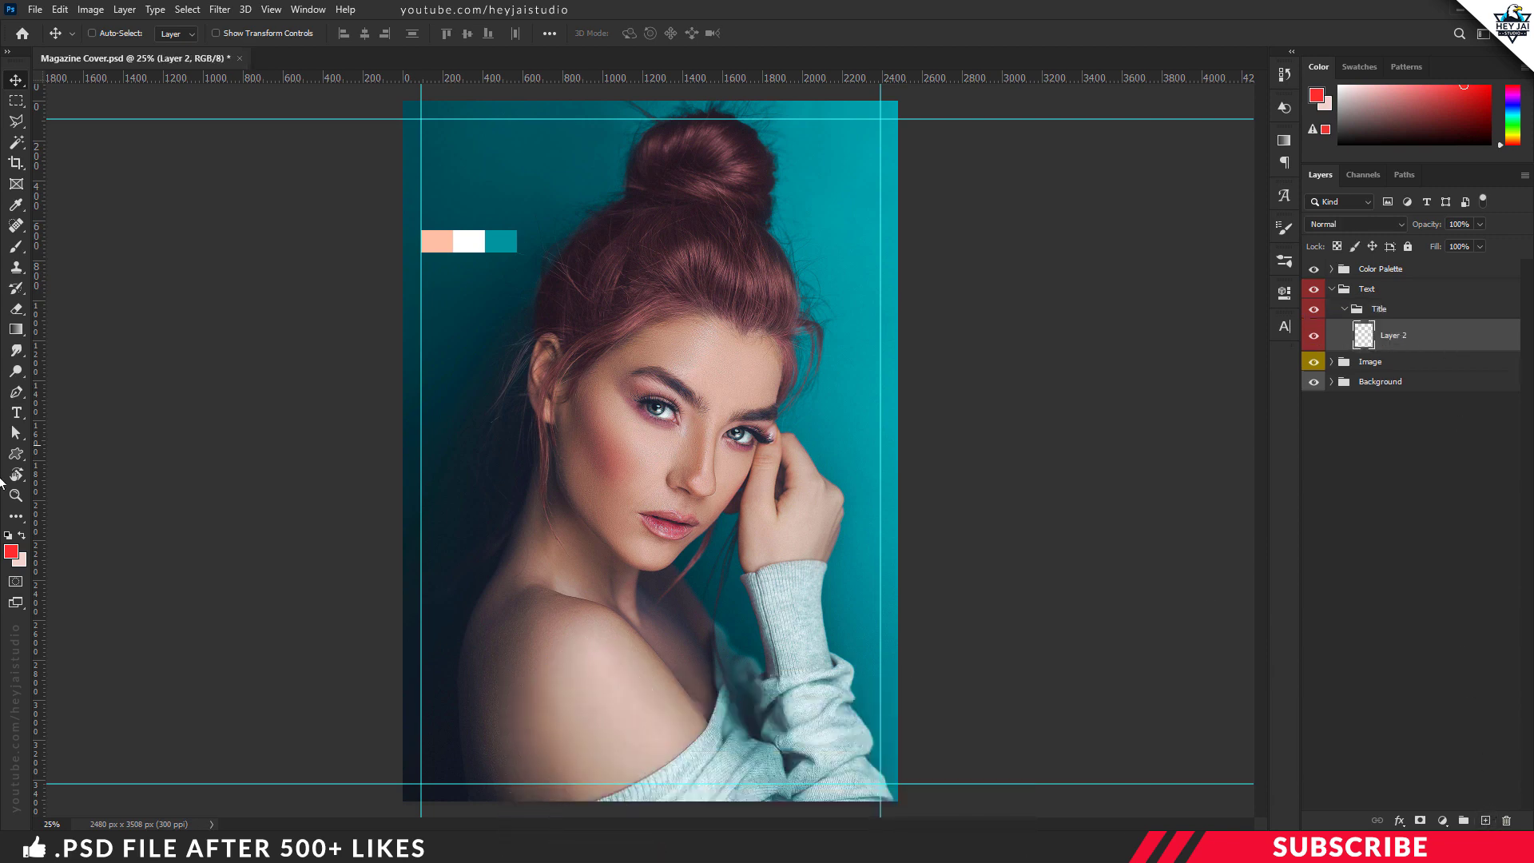
{"action": "left_click", "coordinate": [14, 553]}
{"action": "type", "text": "ffffff"}
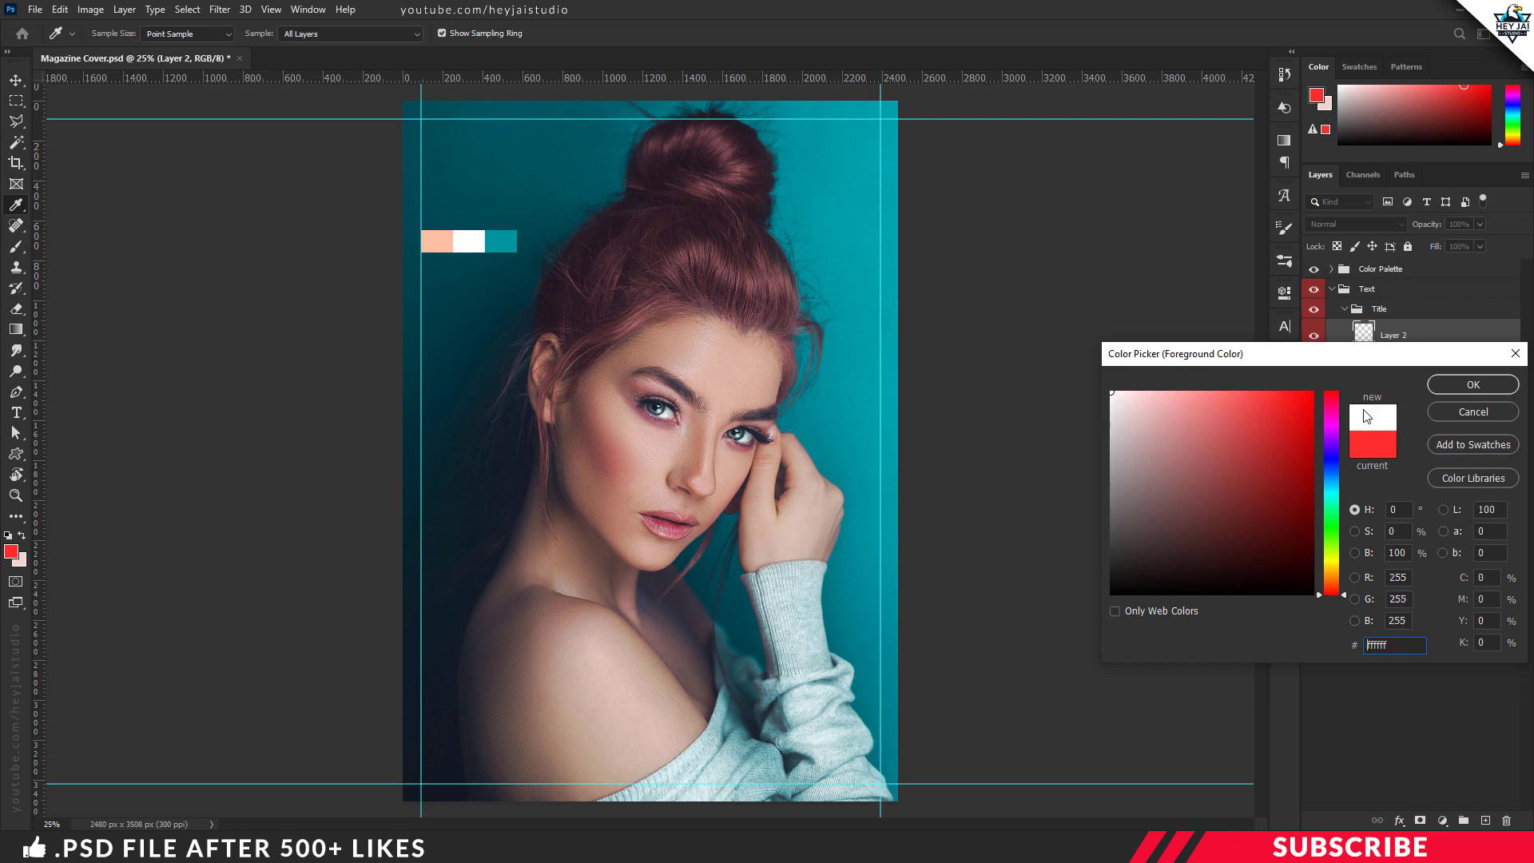
{"action": "left_click", "coordinate": [1496, 388]}
Step: Add the text FASHION in Madegra DEMO at 185 pt across the upper part of the page
{"action": "key", "text": "t"}
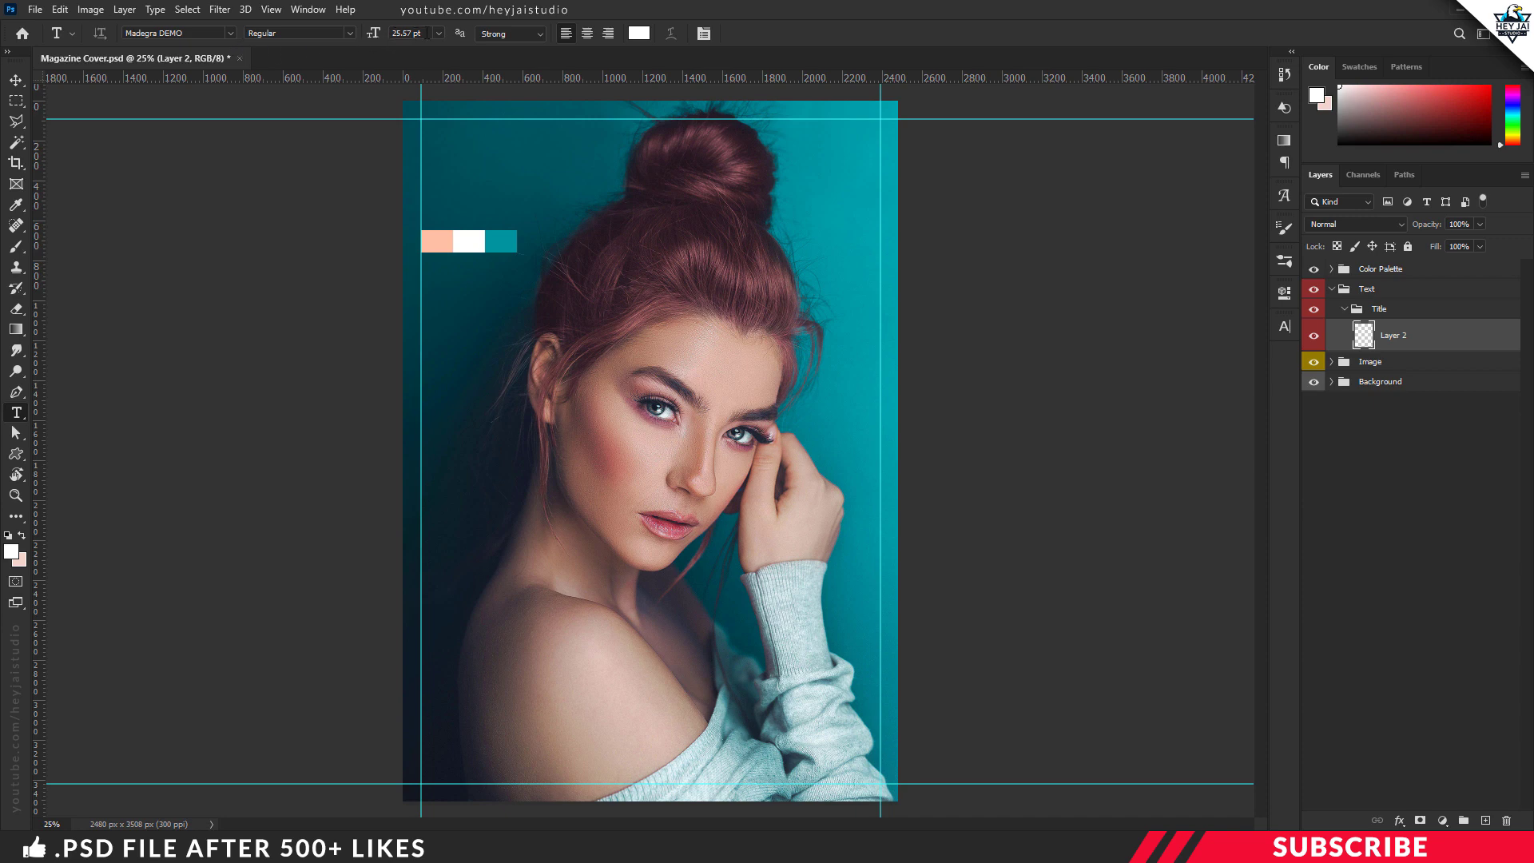
{"action": "left_click", "coordinate": [427, 34]}
{"action": "type", "text": "18"}
{"action": "left_click", "coordinate": [489, 188]}
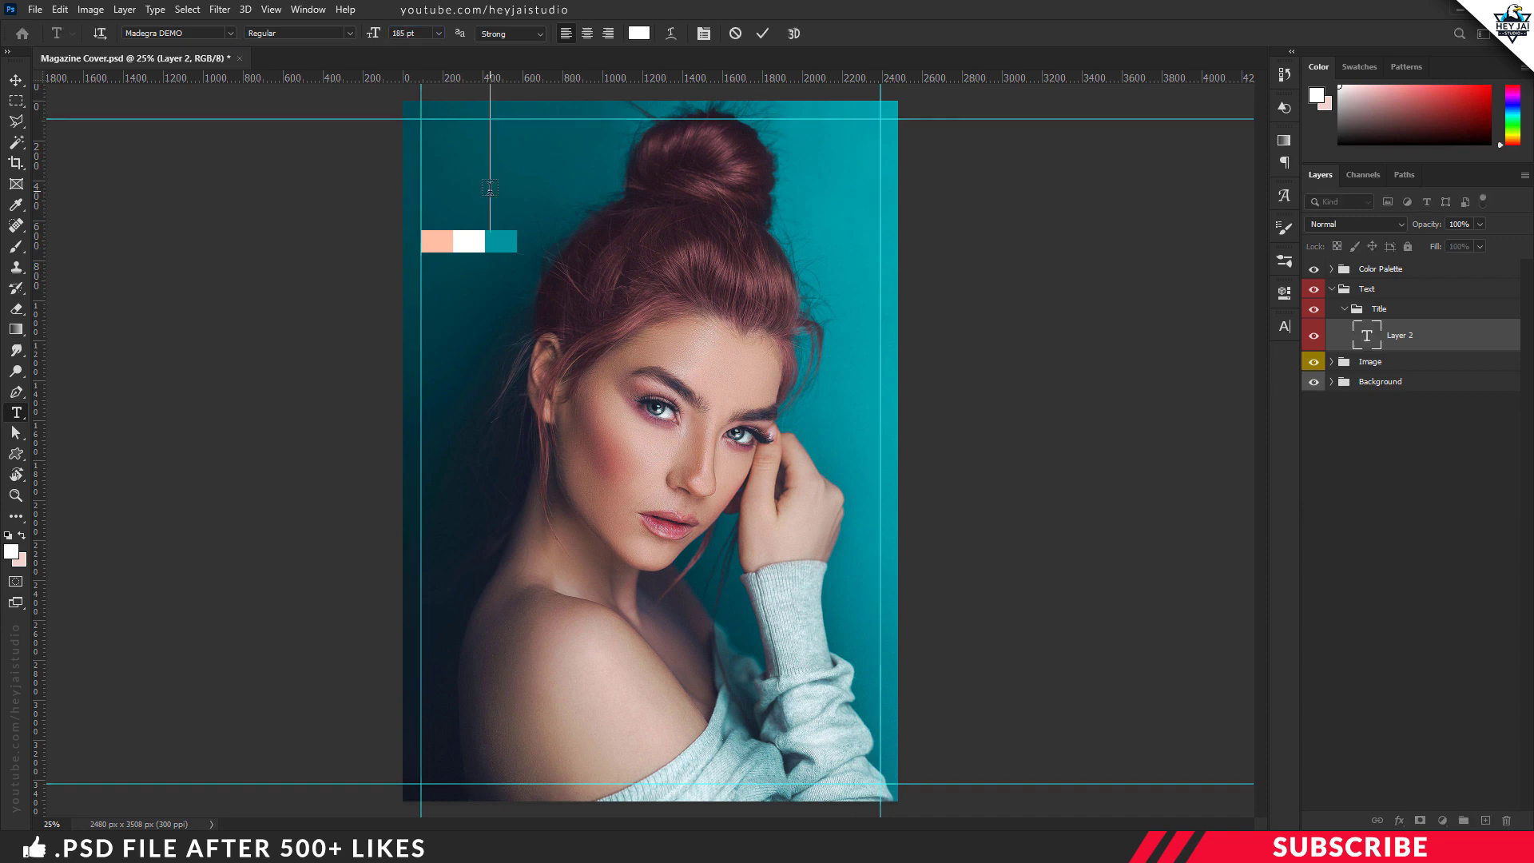
{"action": "type", "text": "FASHIO"}
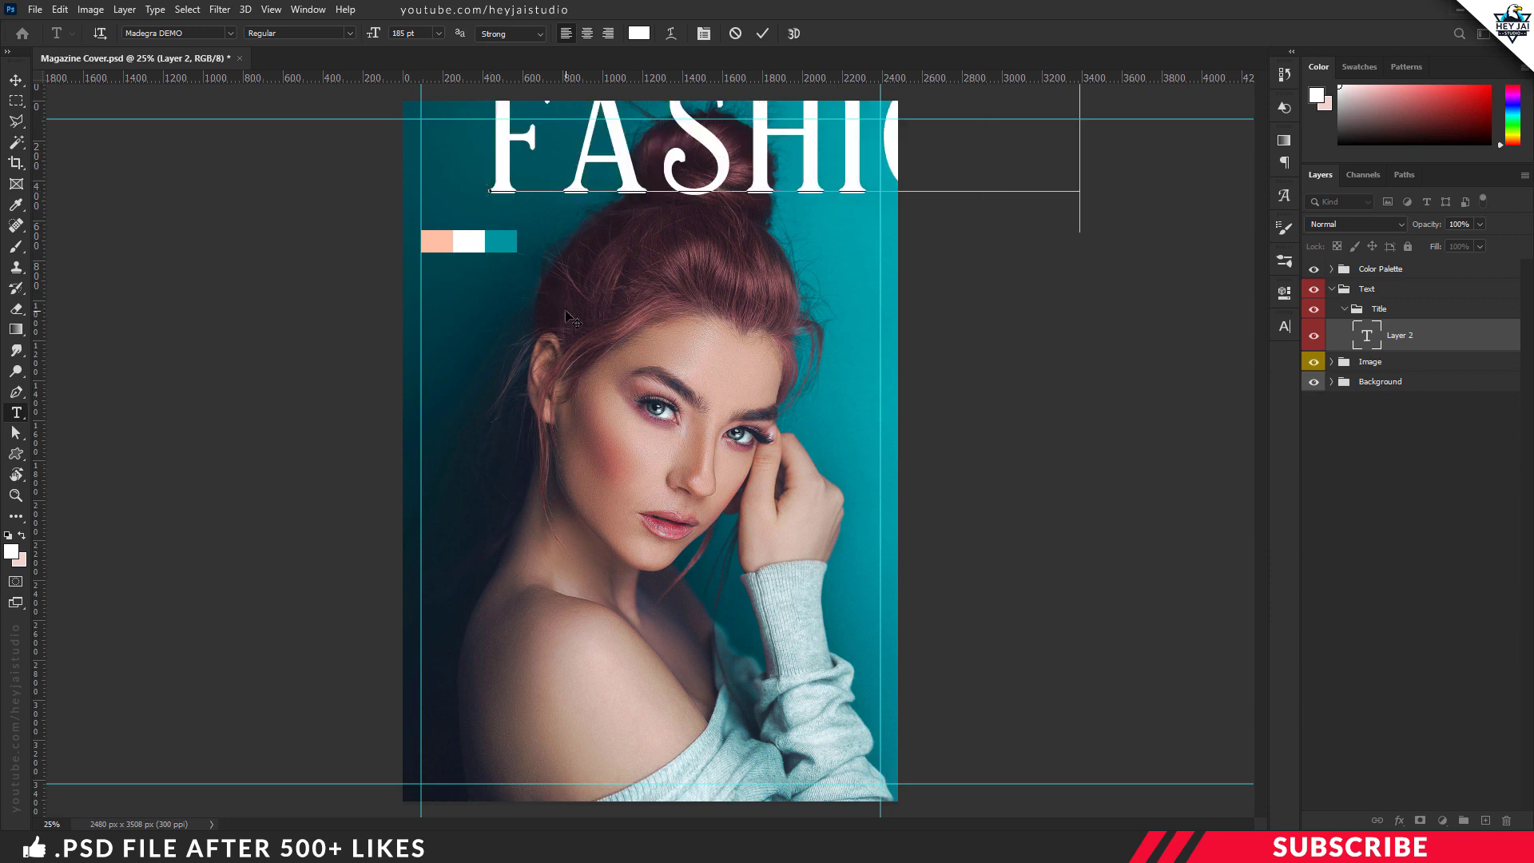
{"action": "key", "text": "ctrl+Return"}
Step: Move the FASHION title to the upper-left margin guides and remove its faux bold
{"action": "key", "text": "v"}
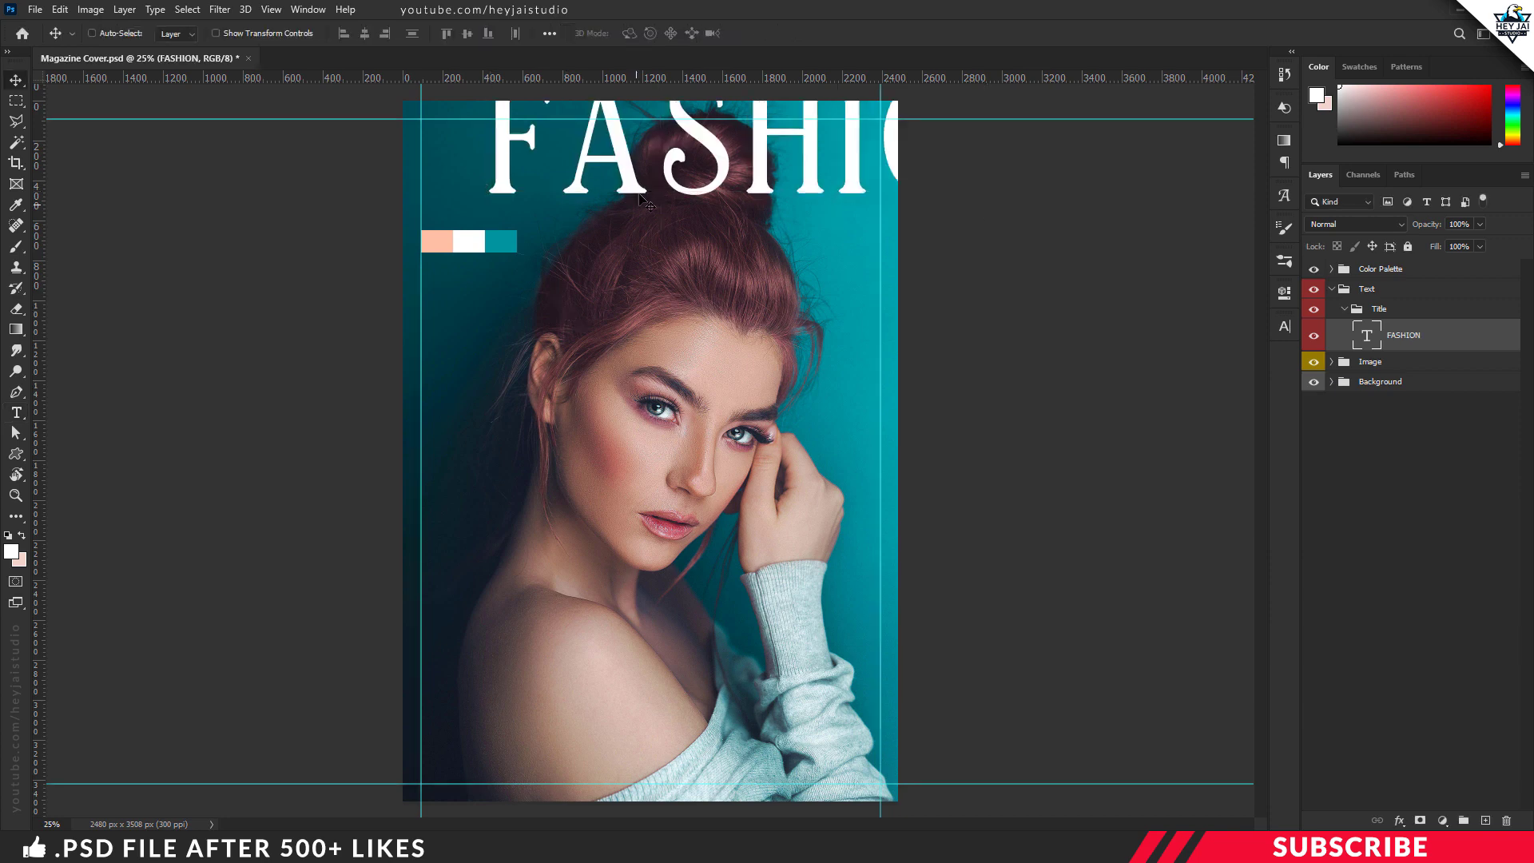
{"action": "left_click_drag", "start_coordinate": [705, 126], "coordinate": [628, 164]}
{"action": "double_click", "coordinate": [724, 185]}
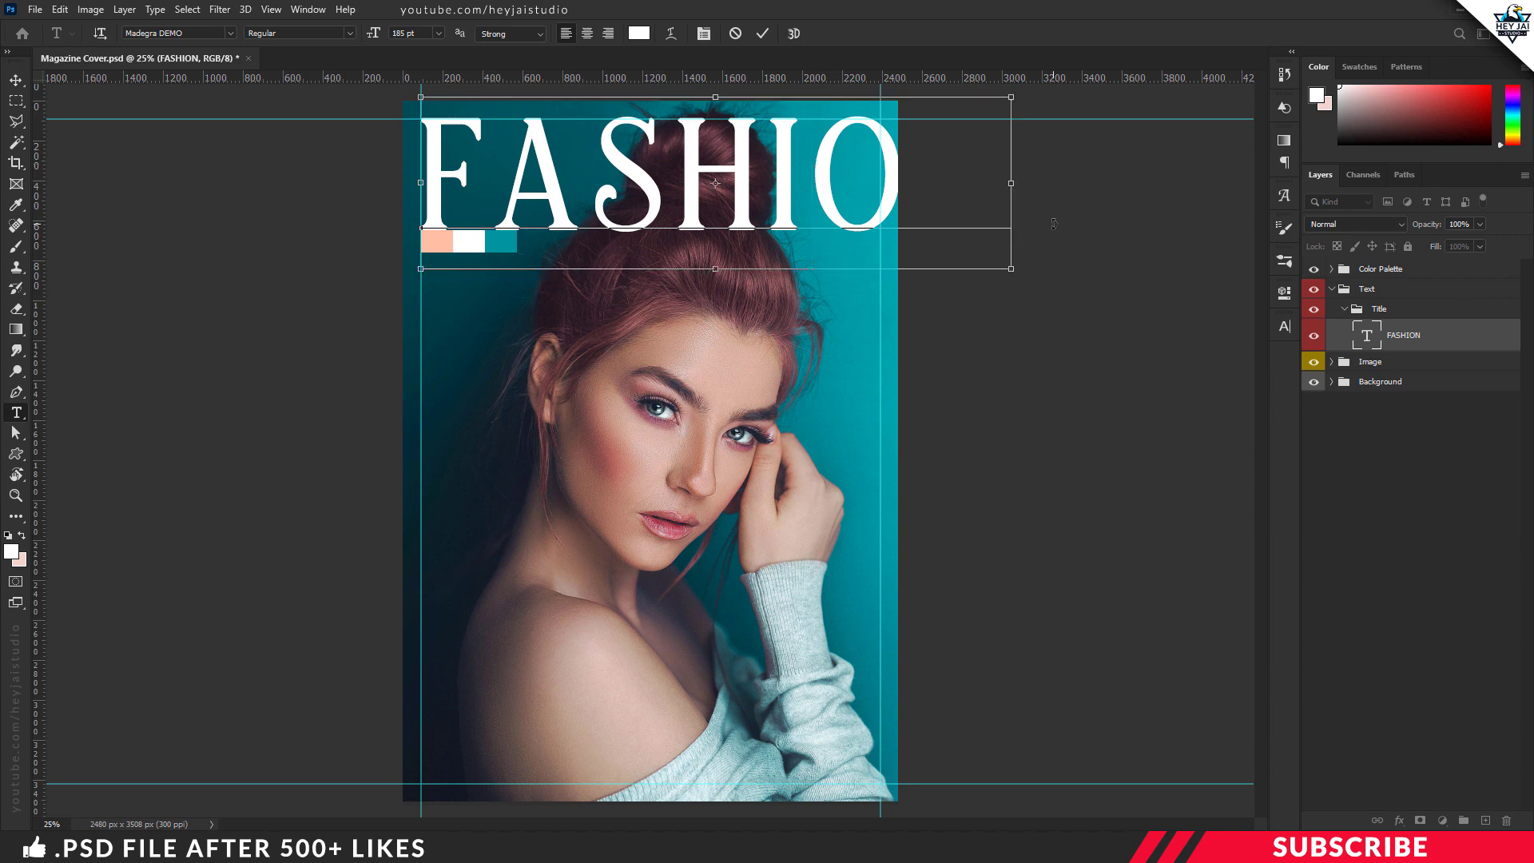
{"action": "key", "text": "ctrl+a"}
{"action": "left_click", "coordinate": [1284, 326]}
{"action": "left_click", "coordinate": [1114, 453]}
{"action": "key", "text": "ctrl+Return"}
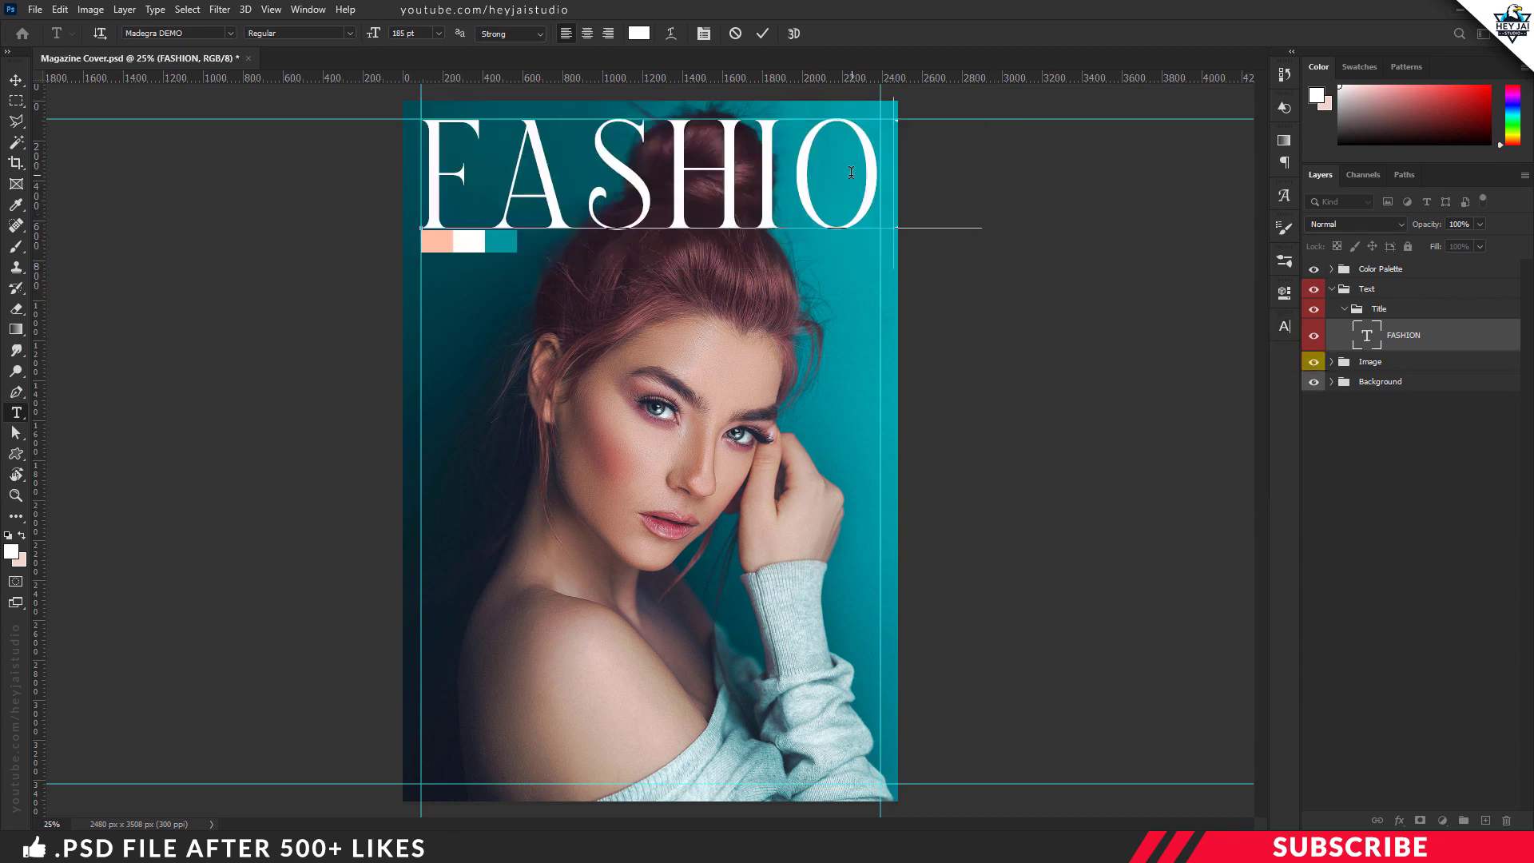
Step: Scale the FASHION title down to about 84% and reposition it near the upper margin guide
{"action": "key", "text": "ctrl+t"}
{"action": "left_click_drag", "start_coordinate": [988, 270], "coordinate": [937, 238]}
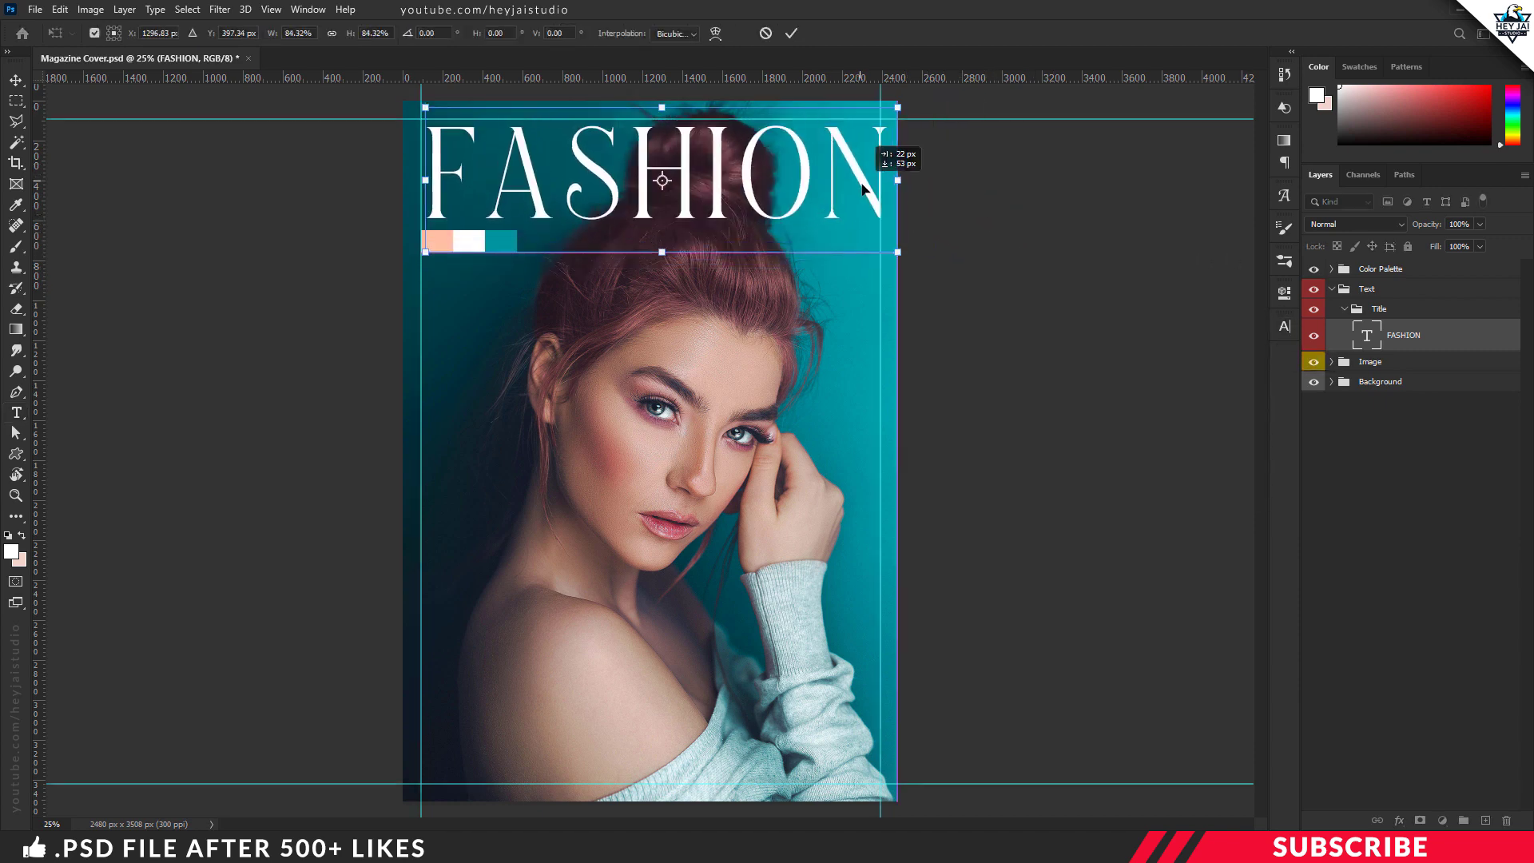
{"action": "key", "text": "Return"}
{"action": "key", "text": "t"}
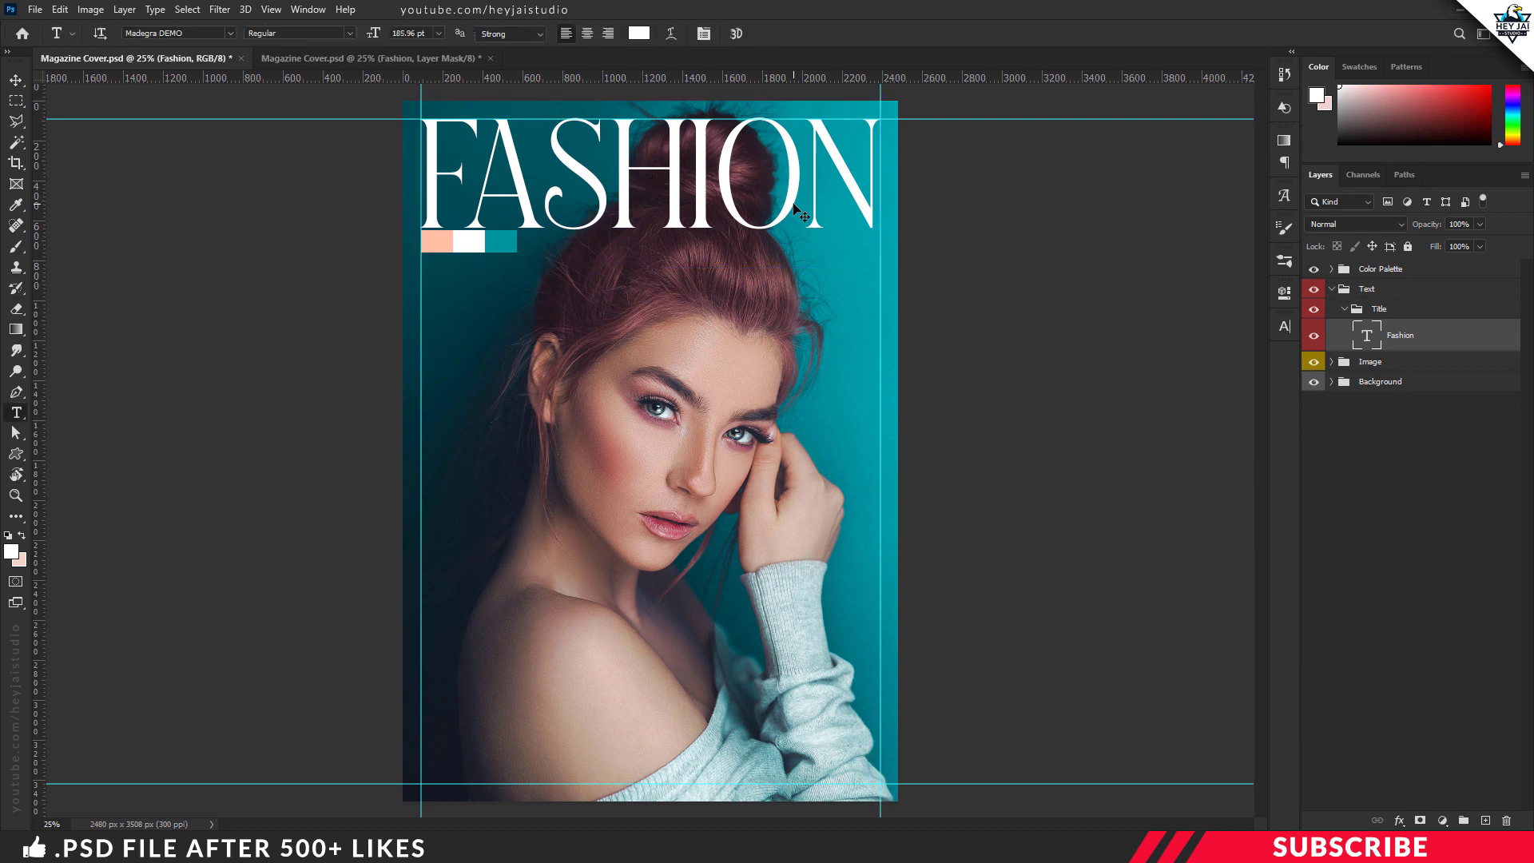
Step: Add a layer mask to the FASHION text layer and set the foreground color to black (000000)
{"action": "key", "text": "v"}
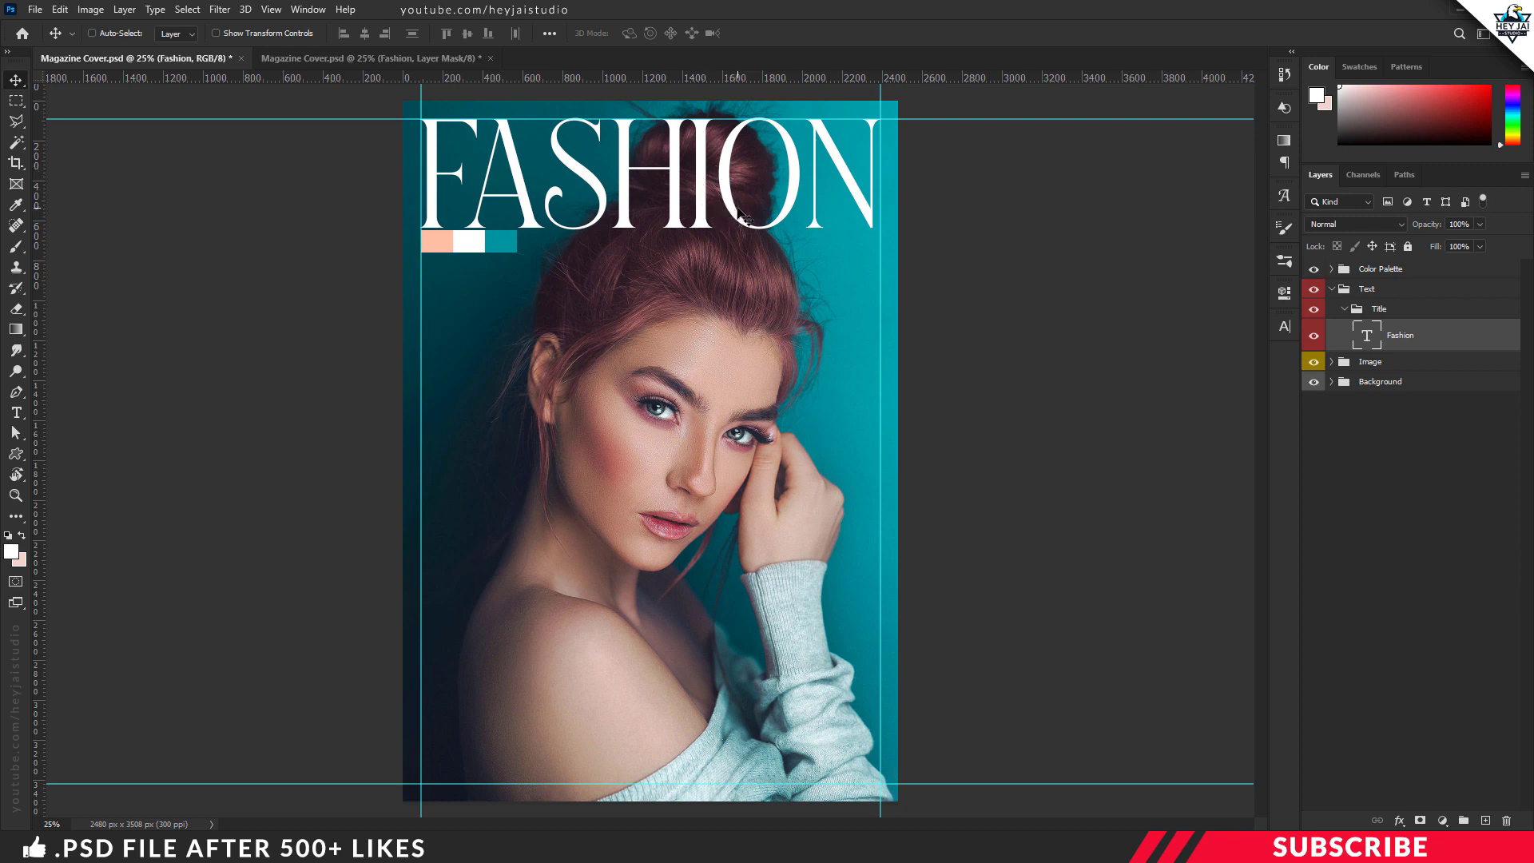
{"action": "left_click", "coordinate": [1421, 820]}
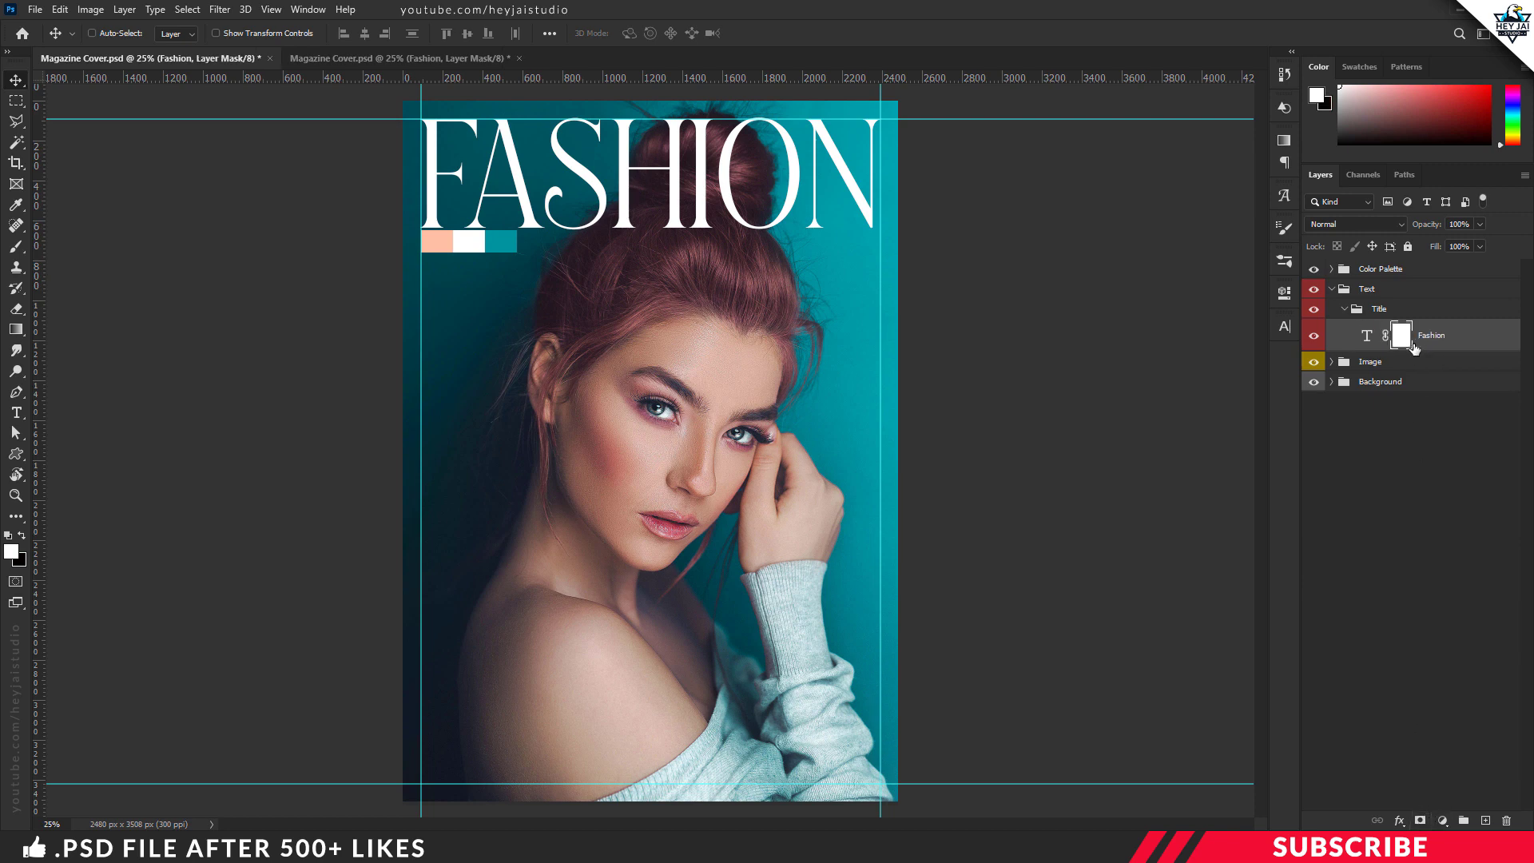
{"action": "left_click", "coordinate": [14, 552]}
{"action": "left_click_drag", "start_coordinate": [1149, 551], "coordinate": [1091, 595]}
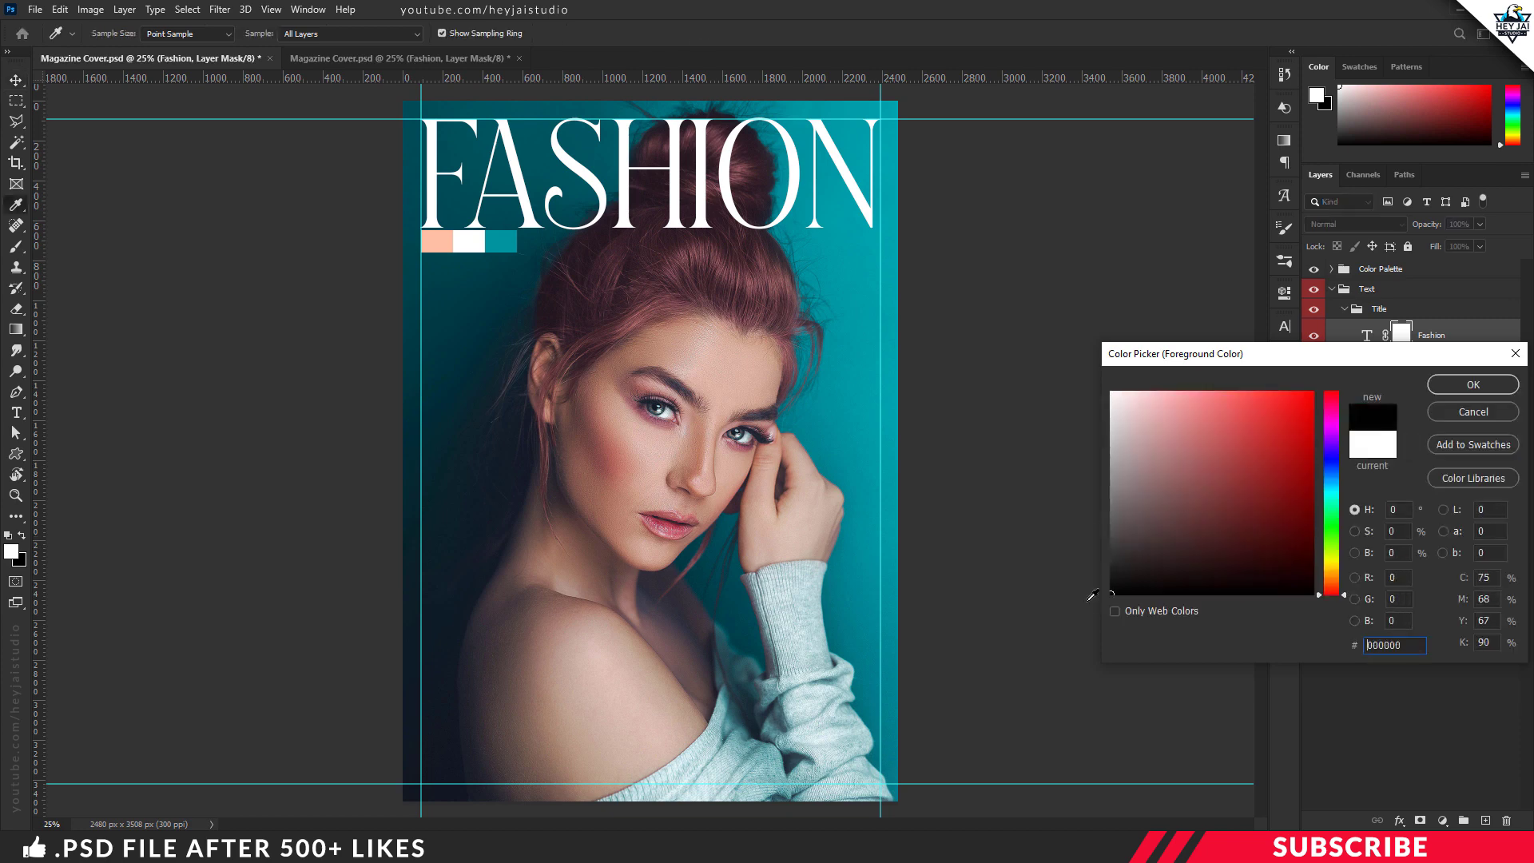
{"action": "left_click", "coordinate": [1473, 385]}
Step: Choose the last Hard Round Pressure Opacity preset from General Brushes for the Brush tool
{"action": "key", "text": "b"}
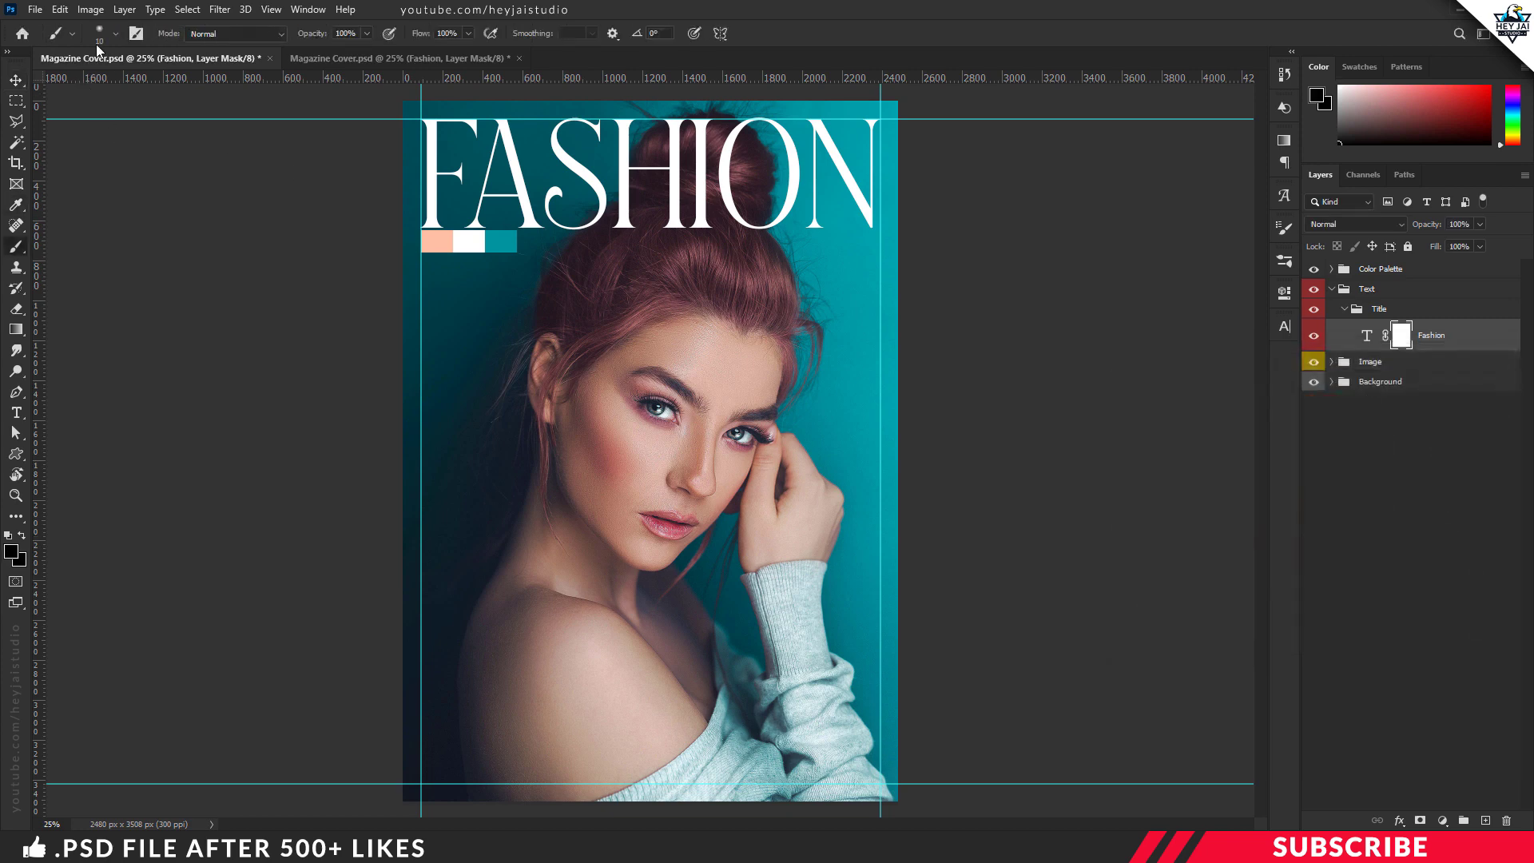
{"action": "left_click", "coordinate": [115, 35]}
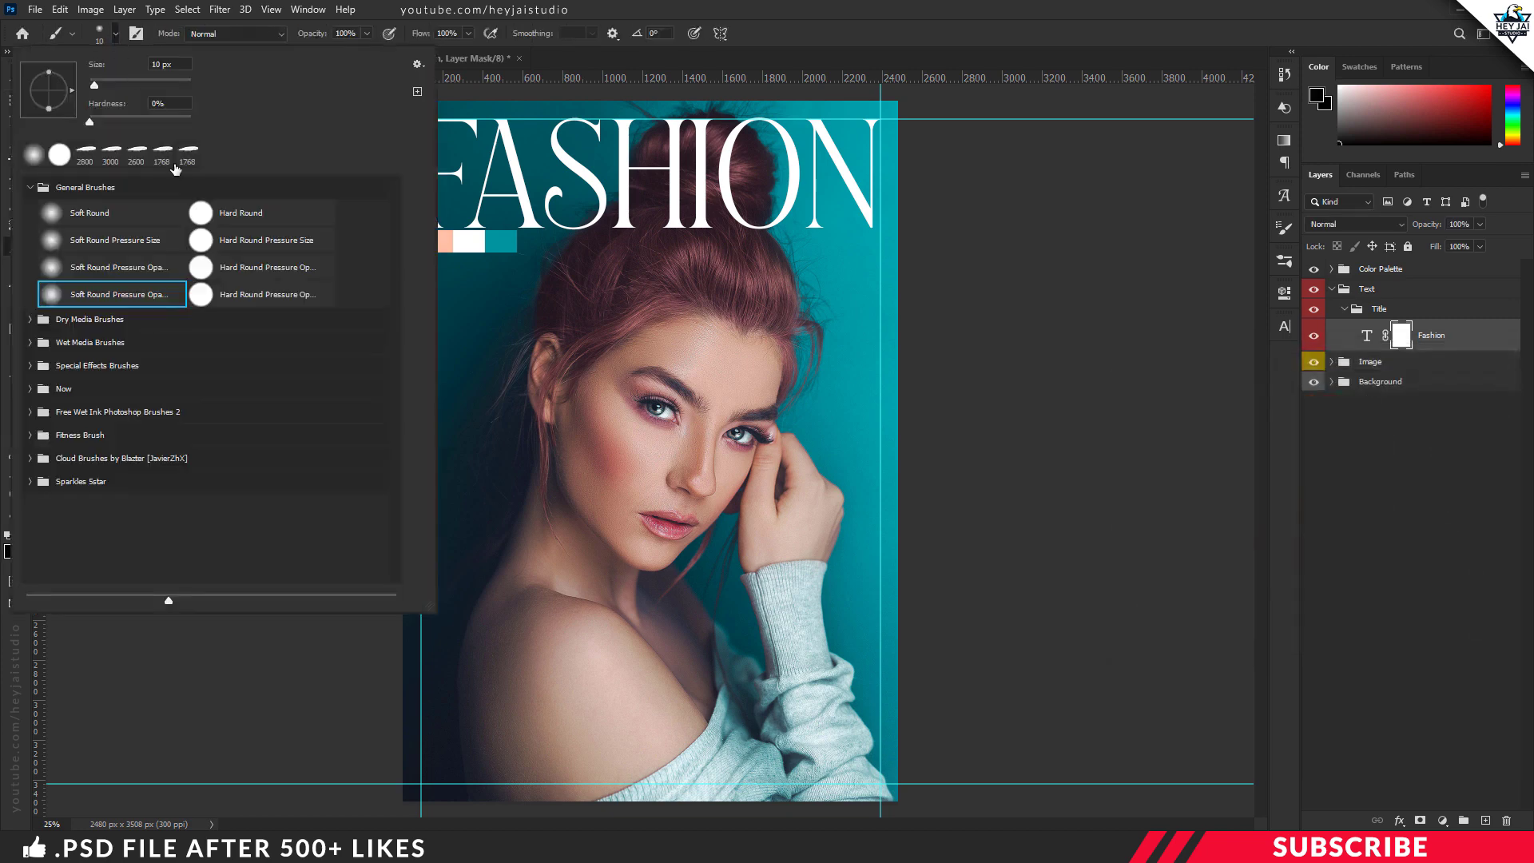
{"action": "left_click", "coordinate": [286, 296]}
{"action": "left_click", "coordinate": [961, 65]}
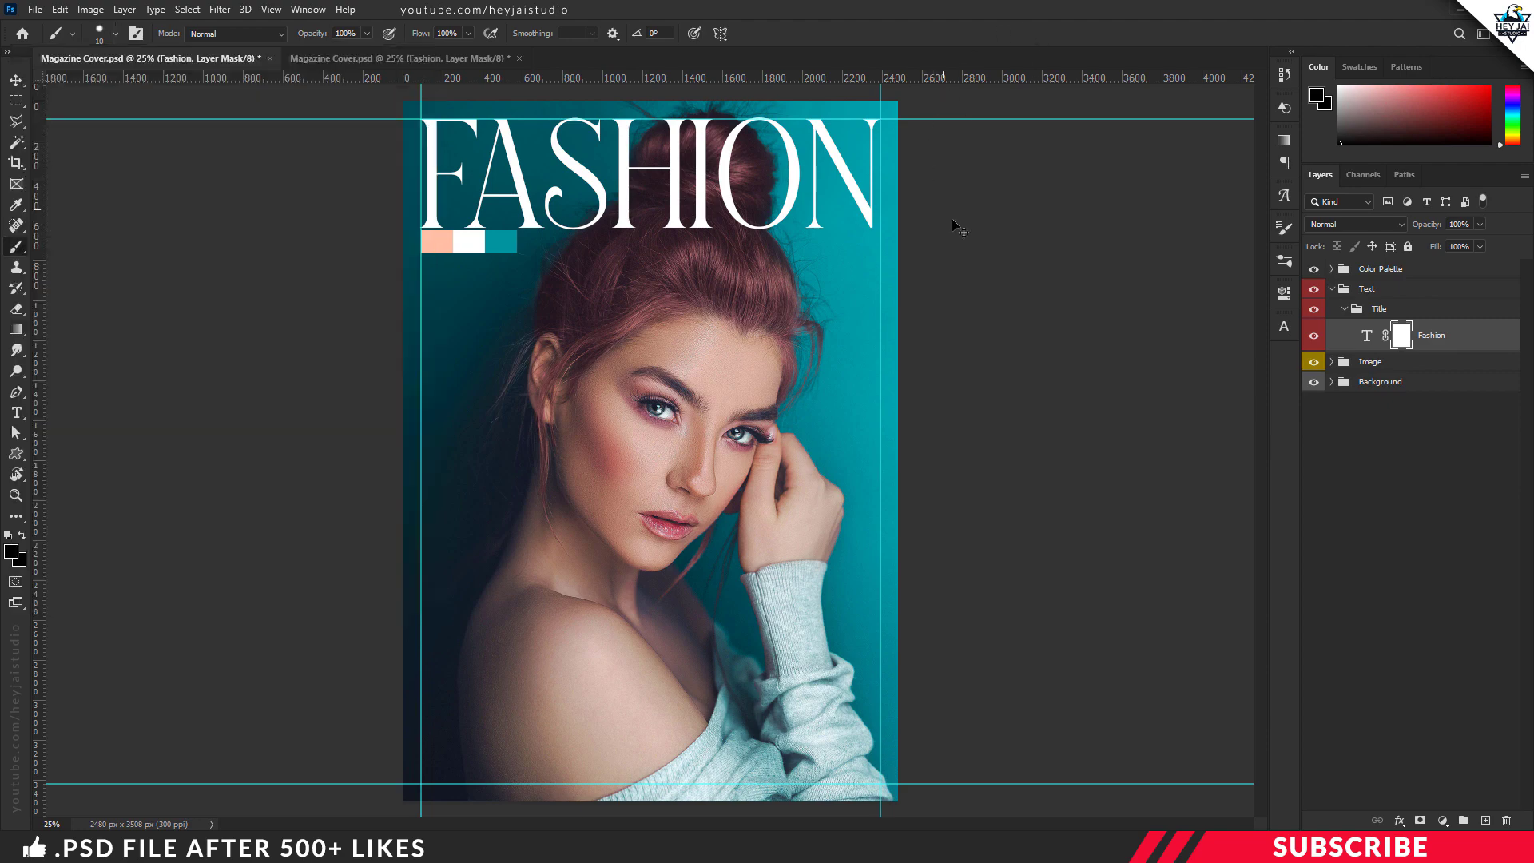
Step: Lower the FASHION layer's opacity to 9% so the hair behind the letters can be traced
{"action": "key", "text": "ctrl+plus"}
{"action": "key", "text": "ctrl+plus"}
{"action": "left_click_drag", "start_coordinate": [1264, 387], "coordinate": [1244, 271]}
{"action": "key", "text": "ctrl+plus"}
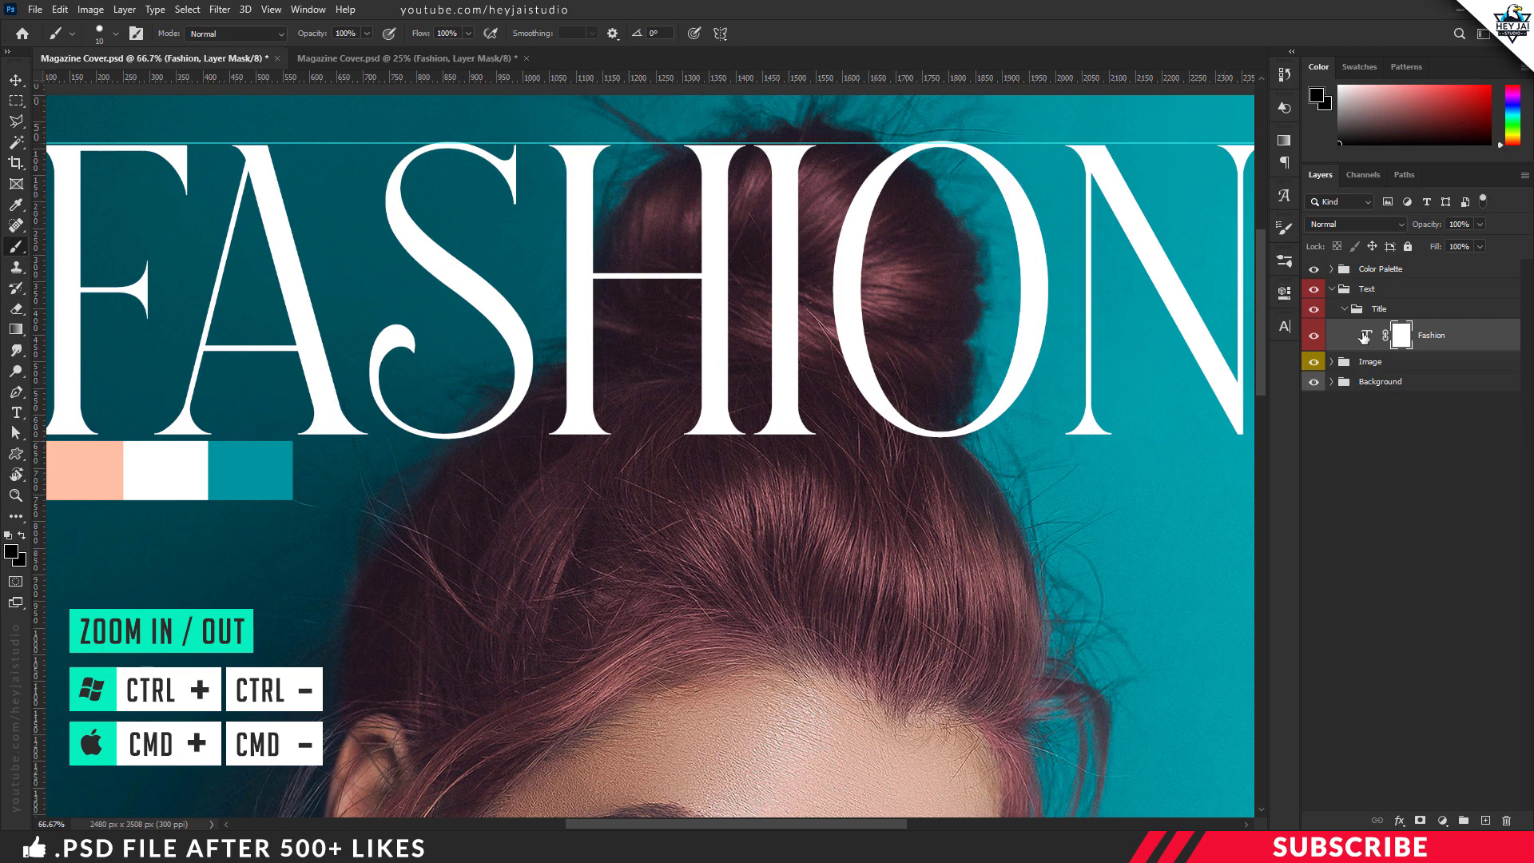
{"action": "left_click_drag", "start_coordinate": [1440, 228], "coordinate": [1417, 231]}
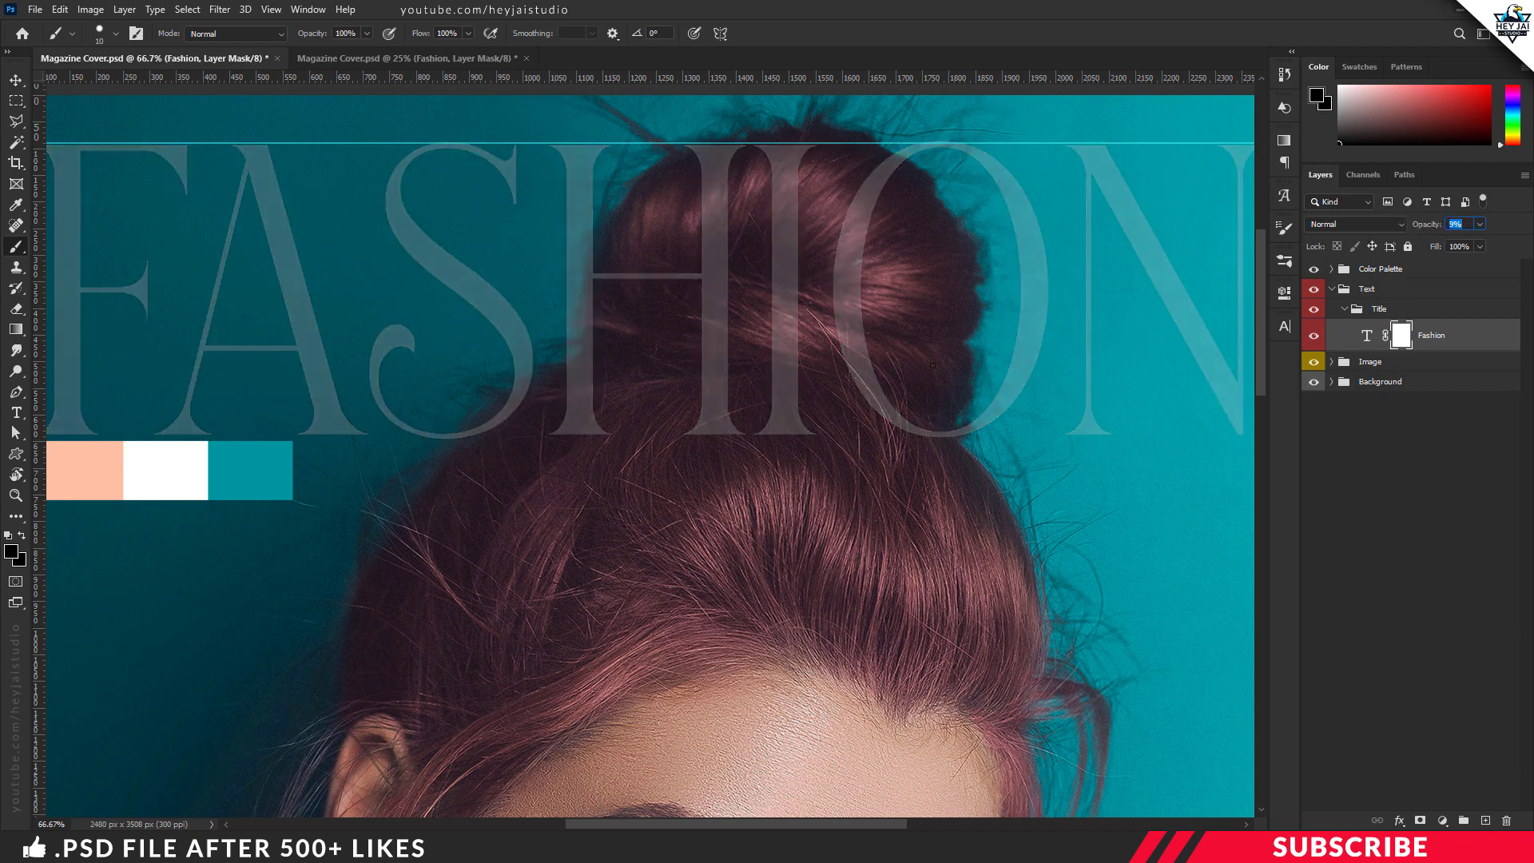
{"action": "scroll", "coordinate": [669, 397], "scroll_direction": "up", "scroll_amount": 1}
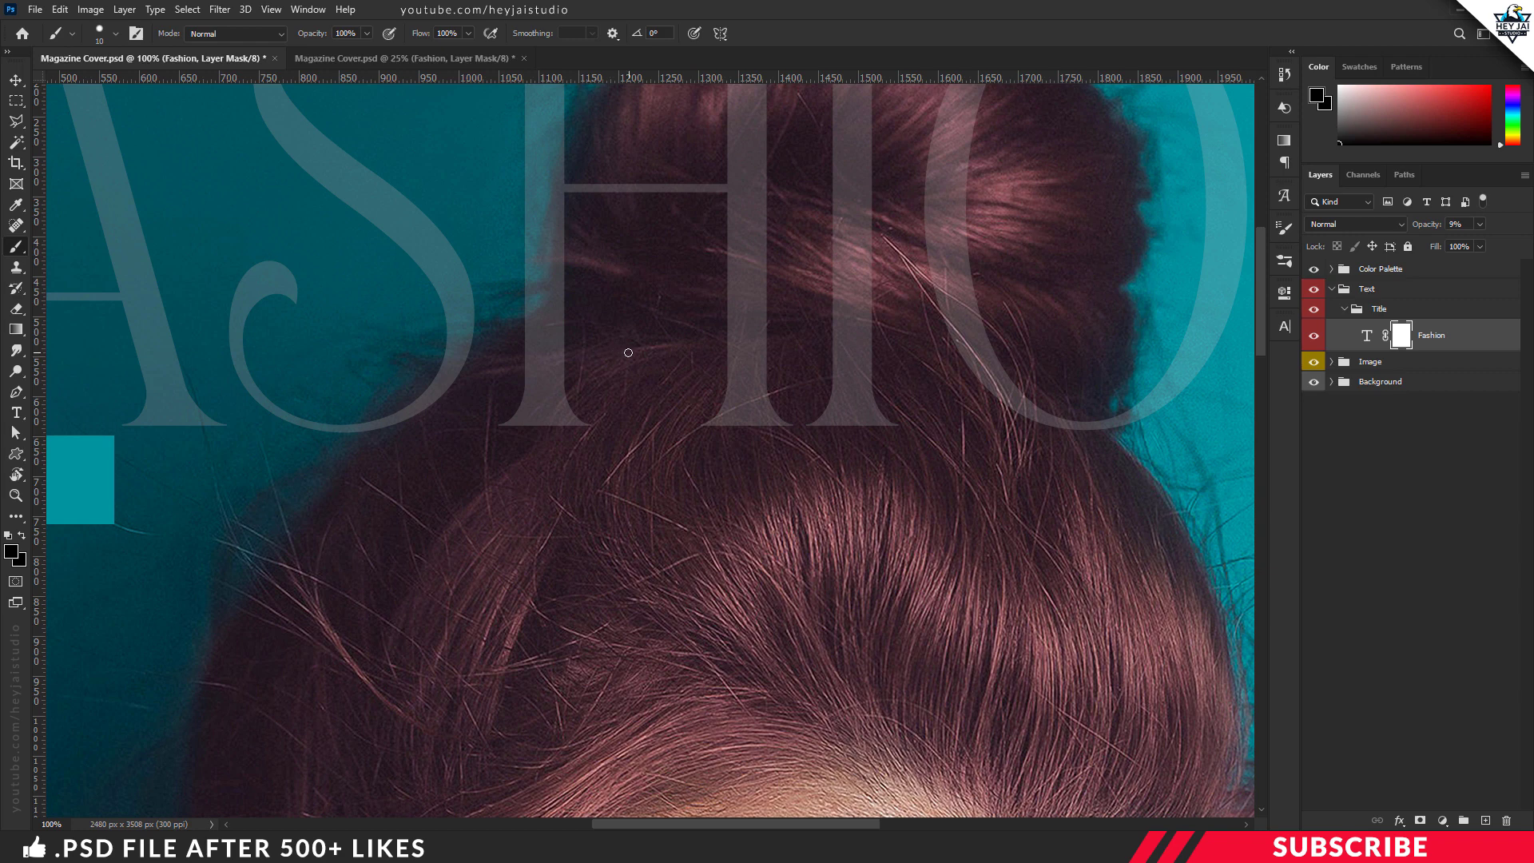
Step: Enlarge the brush to 100 px and paint black on the mask over the letters covering the model's hair bun
{"action": "key", "text": "bracketright"}
{"action": "key", "text": "bracketright"}
{"action": "key", "text": "bracketright"}
{"action": "key", "text": "bracketright"}
{"action": "key", "text": "bracketright"}
{"action": "key", "text": "bracketright"}
{"action": "key", "text": "bracketright"}
{"action": "key", "text": "bracketright"}
{"action": "key", "text": "bracketright"}
{"action": "mouse_move", "coordinate": [582, 333]}
{"action": "left_mouse_down"}
{"action": "mouse_move", "coordinate": [549, 383]}
{"action": "mouse_move", "coordinate": [600, 319]}
{"action": "mouse_move", "coordinate": [560, 348]}
{"action": "mouse_move", "coordinate": [542, 399]}
{"action": "mouse_move", "coordinate": [574, 431]}
{"action": "mouse_move", "coordinate": [488, 389]}
{"action": "mouse_move", "coordinate": [405, 442]}
{"action": "mouse_move", "coordinate": [513, 381]}
{"action": "left_mouse_up"}
{"action": "scroll", "coordinate": [688, 505], "scroll_direction": "up", "scroll_amount": 4}
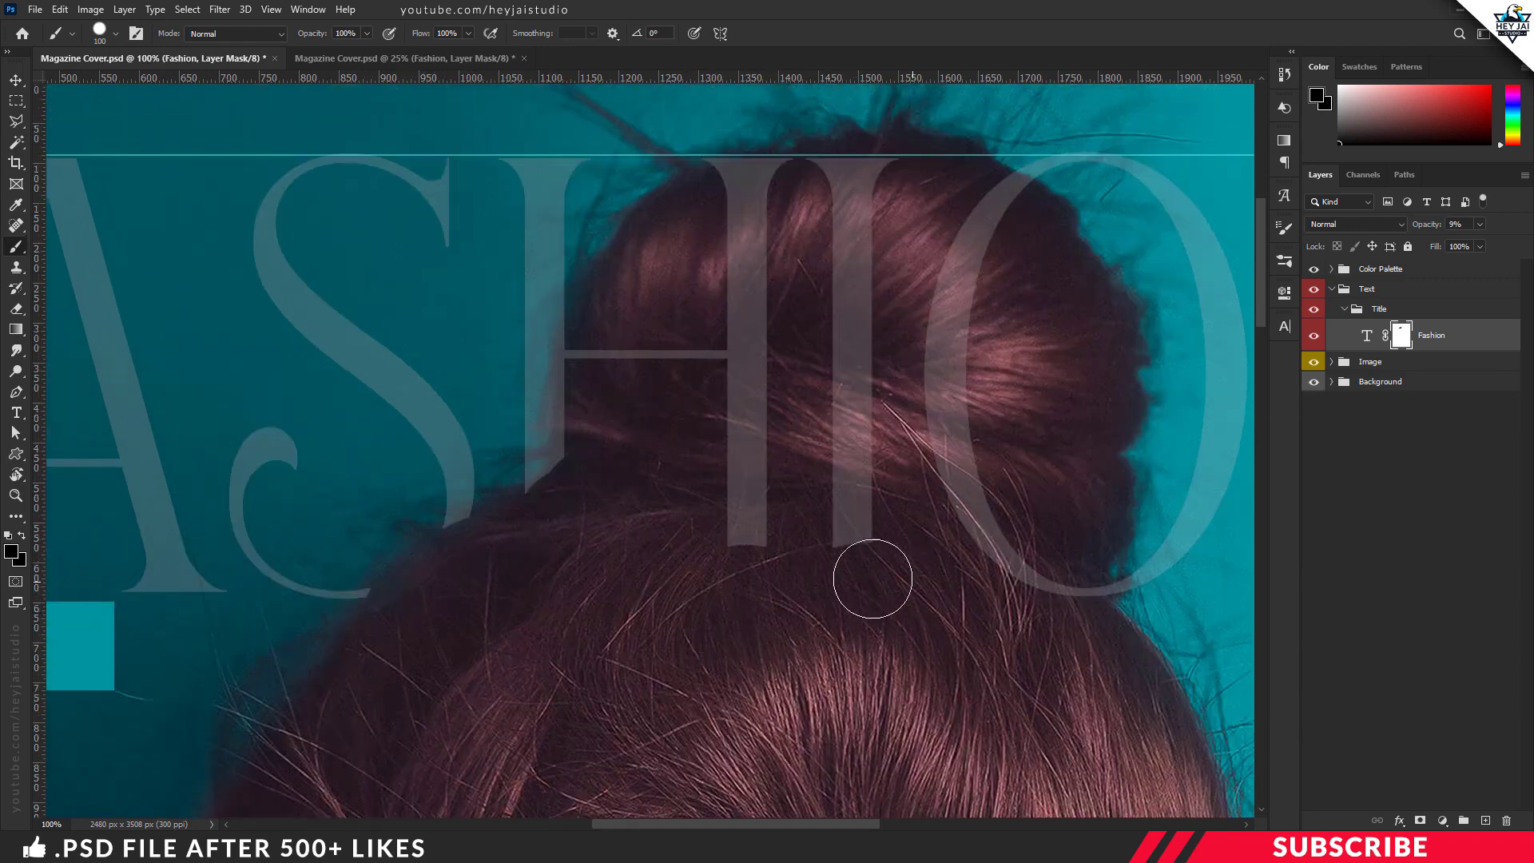
{"action": "mouse_move", "coordinate": [872, 511]}
{"action": "left_mouse_down"}
{"action": "mouse_move", "coordinate": [871, 188]}
{"action": "mouse_move", "coordinate": [860, 540]}
{"action": "mouse_move", "coordinate": [592, 367]}
{"action": "mouse_move", "coordinate": [756, 530]}
{"action": "mouse_move", "coordinate": [956, 391]}
{"action": "mouse_move", "coordinate": [918, 315]}
{"action": "left_mouse_up"}
{"action": "mouse_move", "coordinate": [411, 151]}
{"action": "left_mouse_down"}
{"action": "mouse_move", "coordinate": [405, 230]}
{"action": "mouse_move", "coordinate": [360, 344]}
{"action": "left_mouse_up"}
{"action": "left_click_drag", "start_coordinate": [564, 340], "coordinate": [630, 335]}
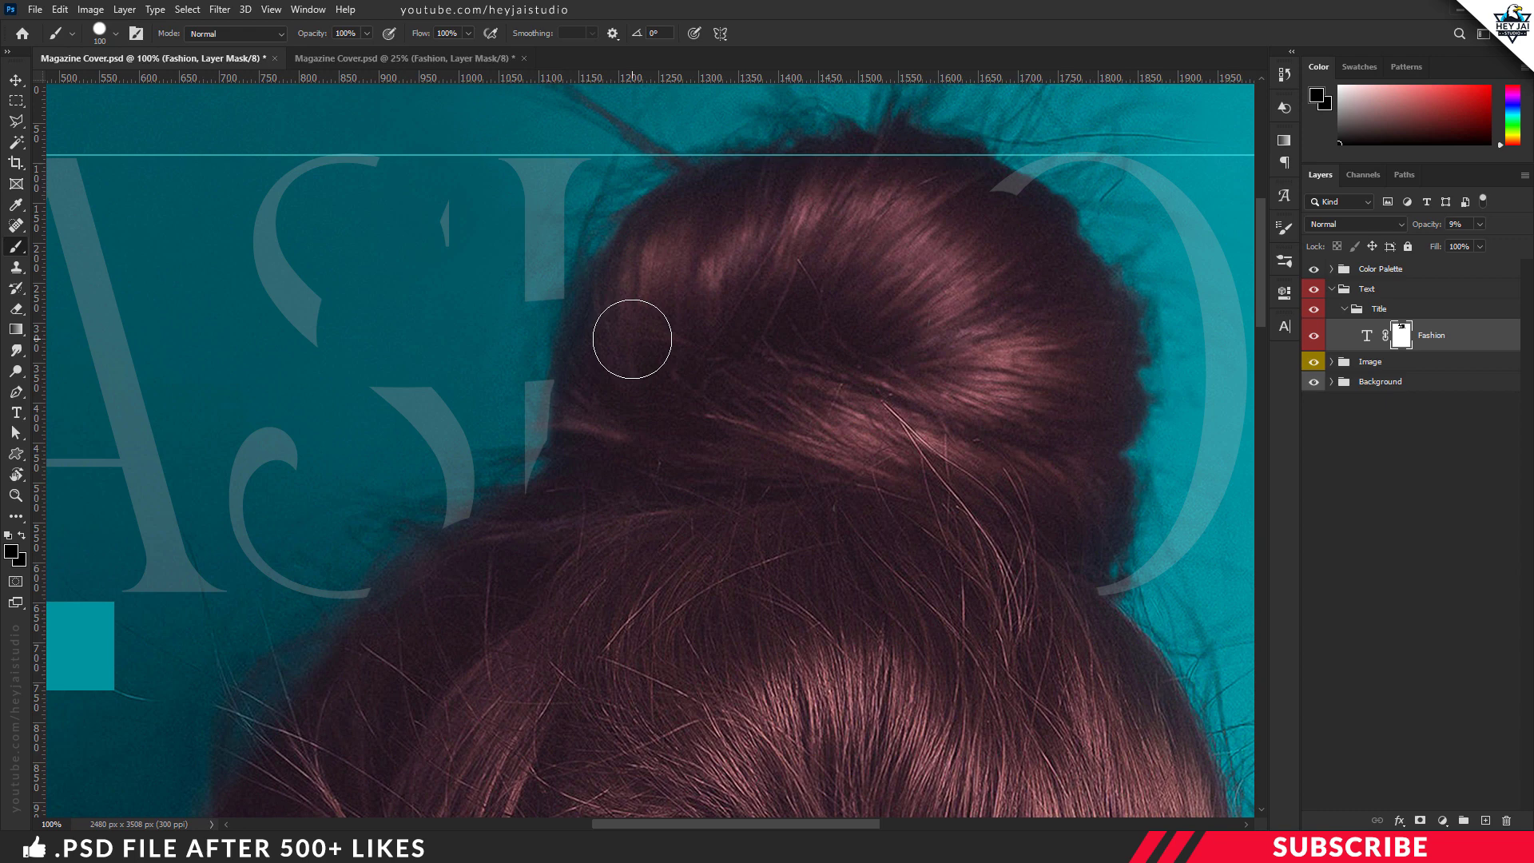
Step: Set the foreground color to white (ffffff) and paint back the erased parts of the S and the H's outer stem
{"action": "left_click", "coordinate": [11, 552]}
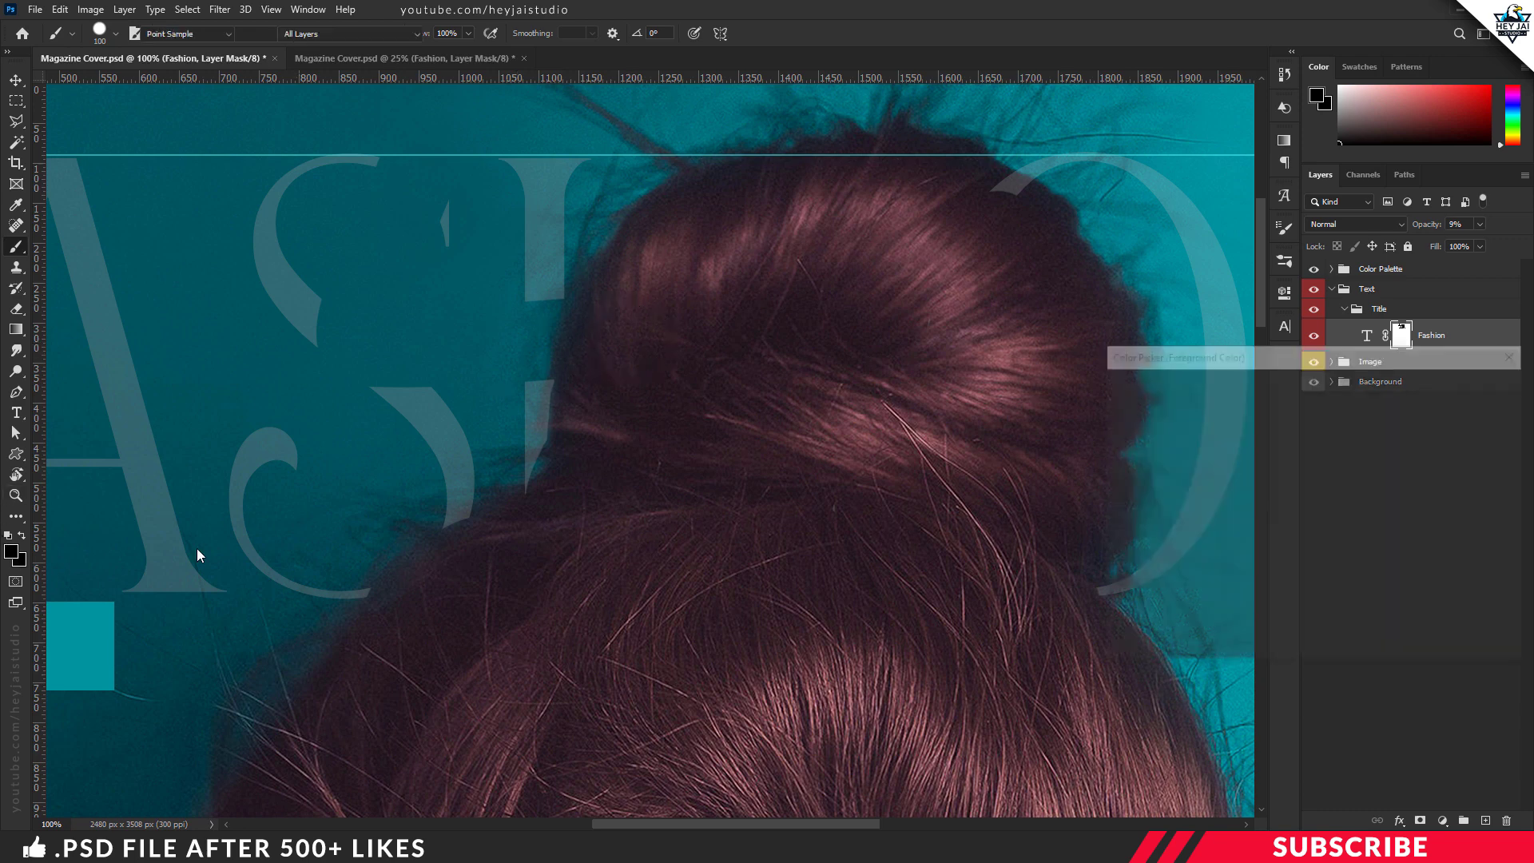
{"action": "left_click", "coordinate": [1454, 390]}
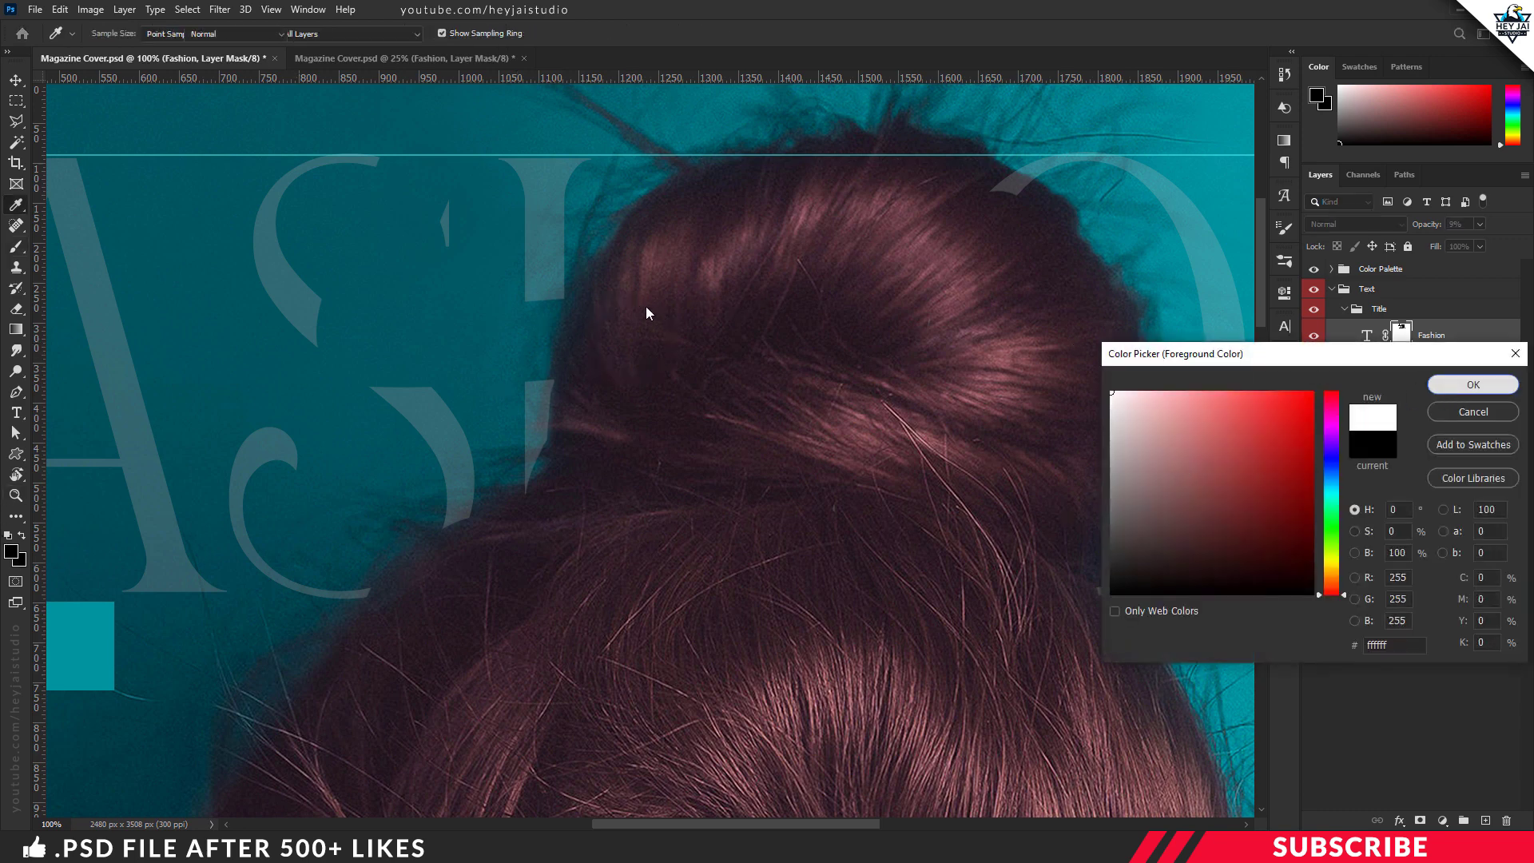
{"action": "mouse_move", "coordinate": [438, 361]}
{"action": "left_mouse_down"}
{"action": "mouse_move", "coordinate": [344, 346]}
{"action": "mouse_move", "coordinate": [446, 223]}
{"action": "mouse_move", "coordinate": [399, 170]}
{"action": "left_mouse_up"}
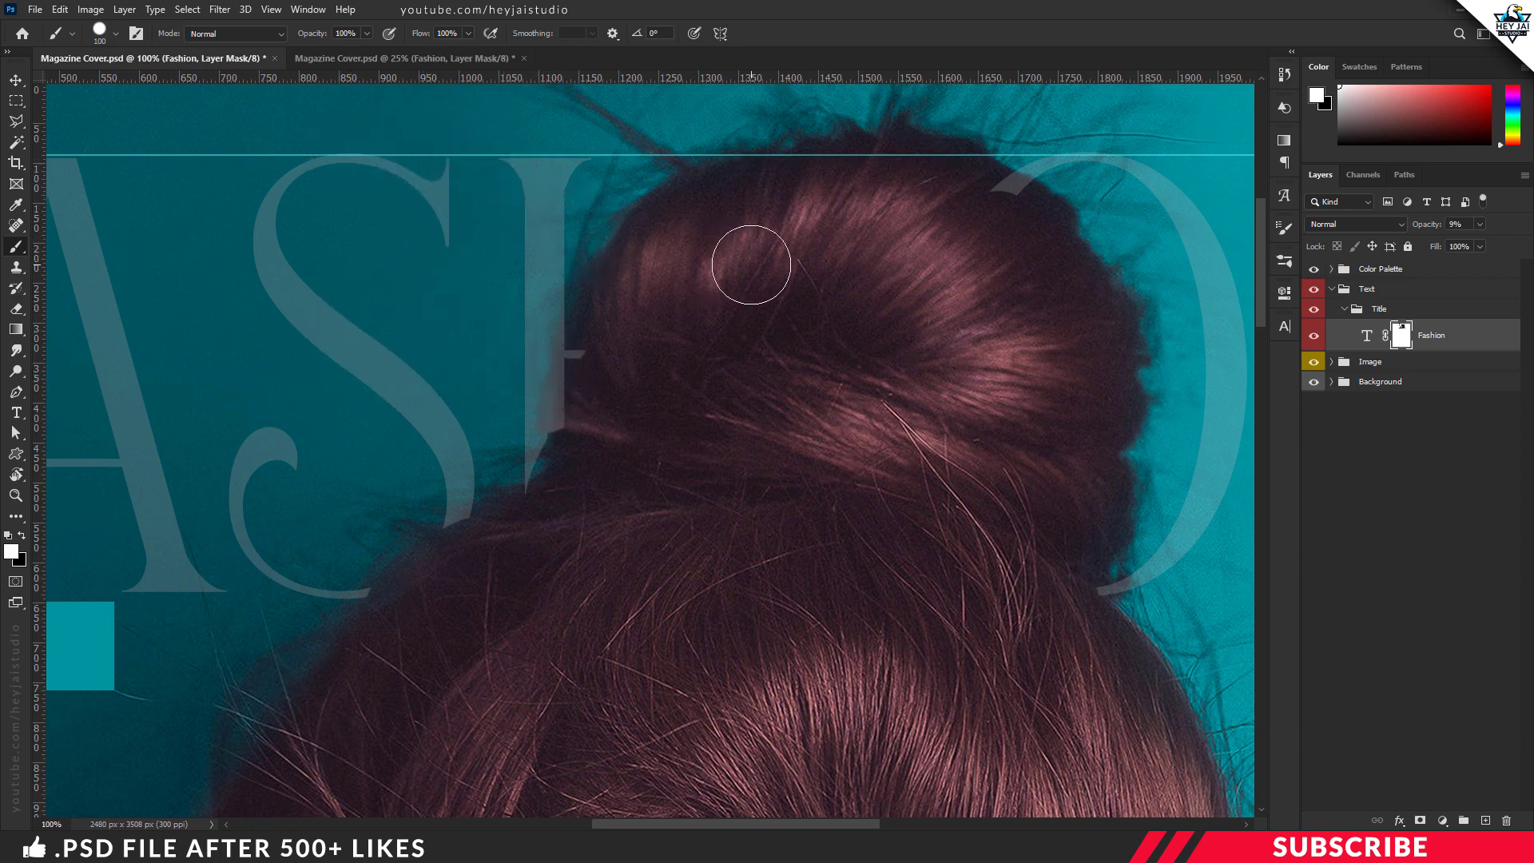
Step: Mask out the H crossbar remnant over the hair with black and return the FASHION layer's opacity to 100%
{"action": "key", "text": "x"}
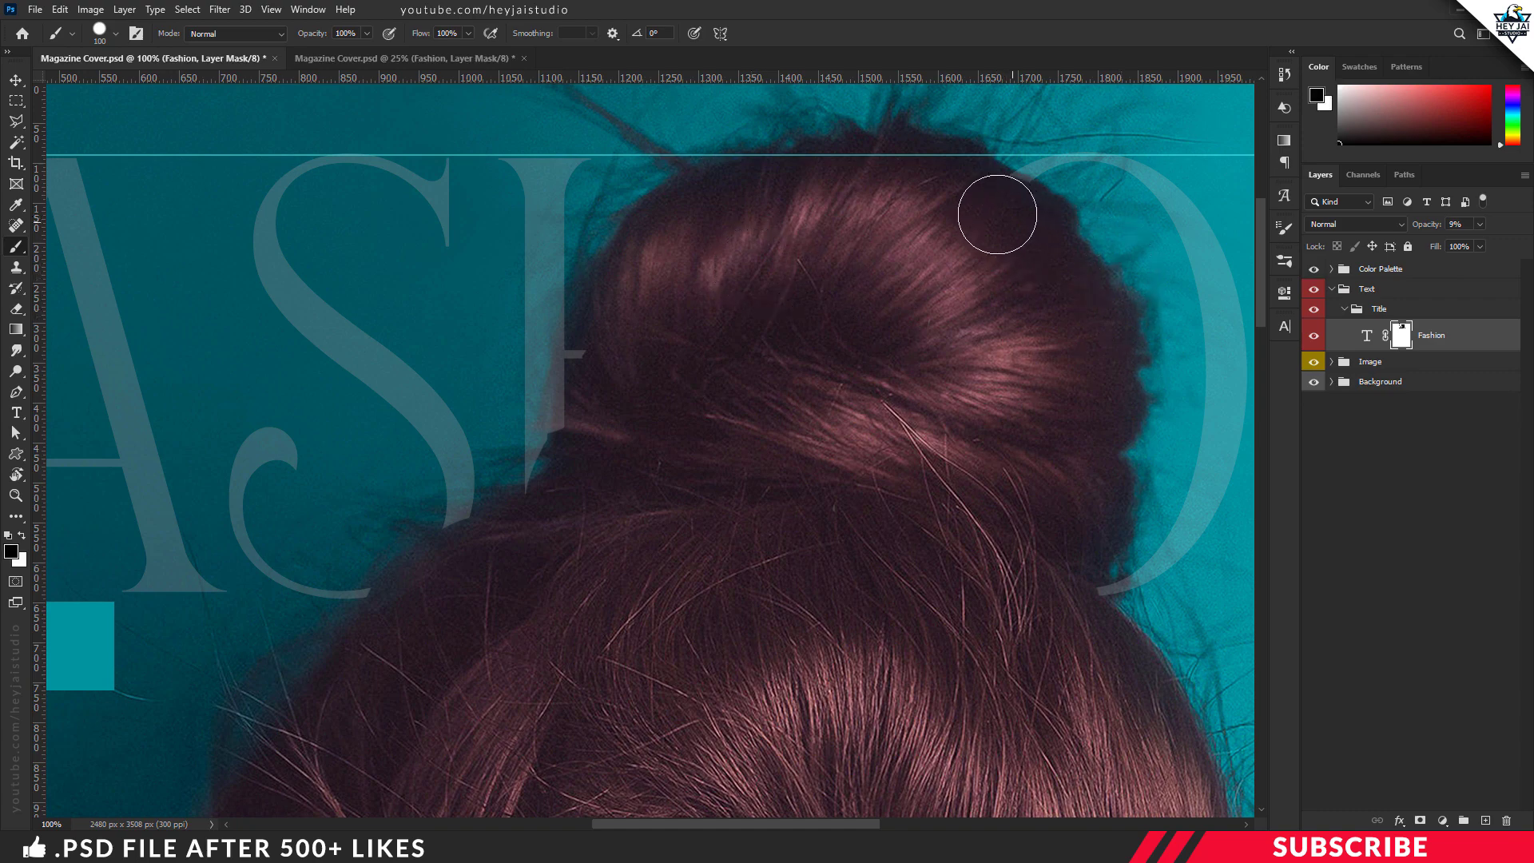
{"action": "mouse_move", "coordinate": [640, 333]}
{"action": "left_mouse_down"}
{"action": "mouse_move", "coordinate": [605, 370]}
{"action": "mouse_move", "coordinate": [584, 469]}
{"action": "left_mouse_up"}
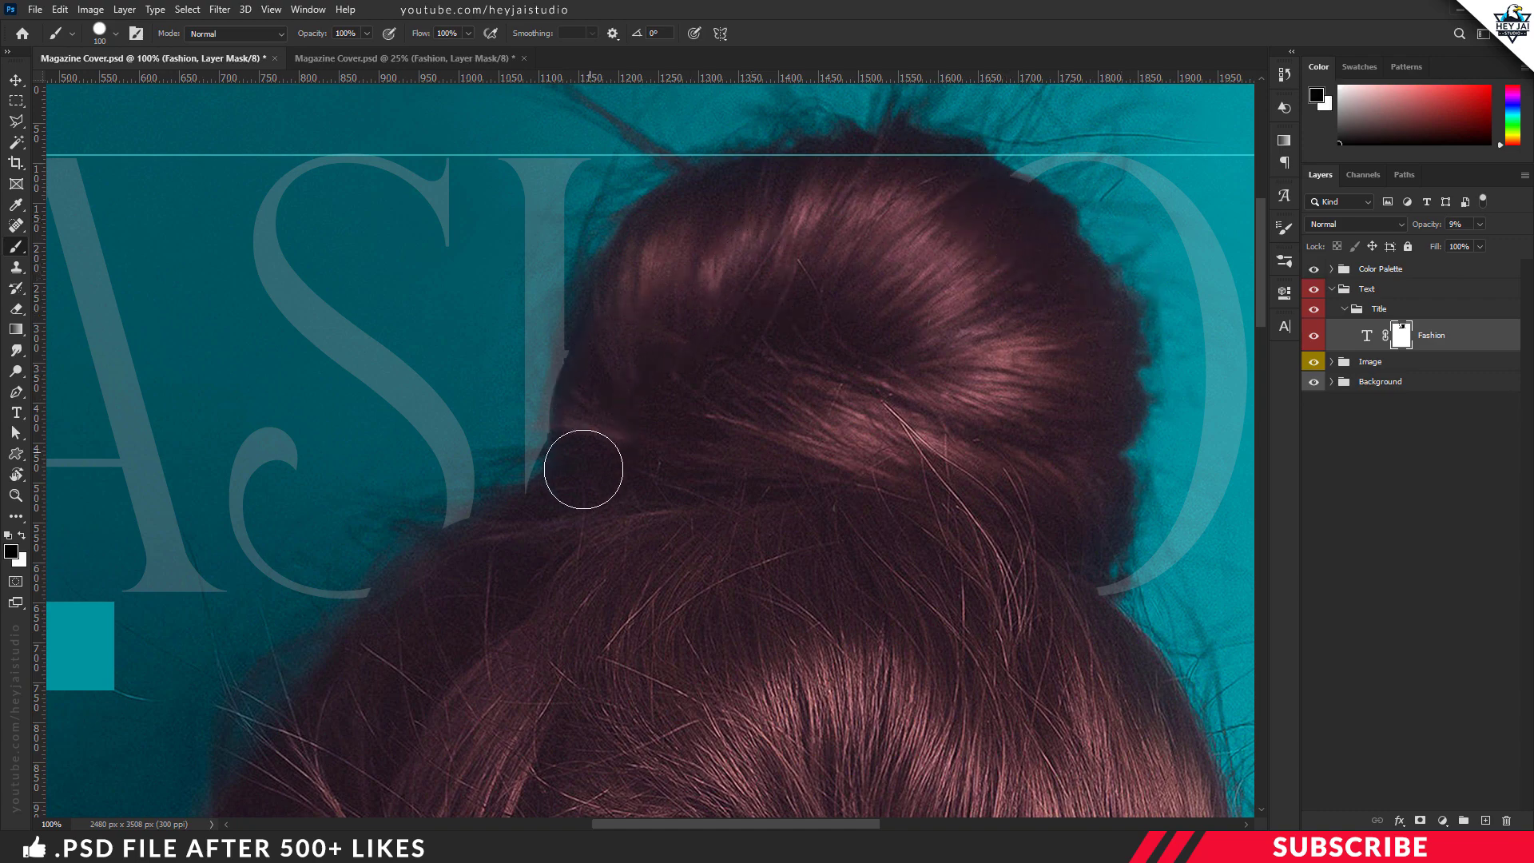
{"action": "key", "text": "ctrl+minus"}
{"action": "key", "text": "ctrl+minus"}
{"action": "key", "text": "ctrl+minus"}
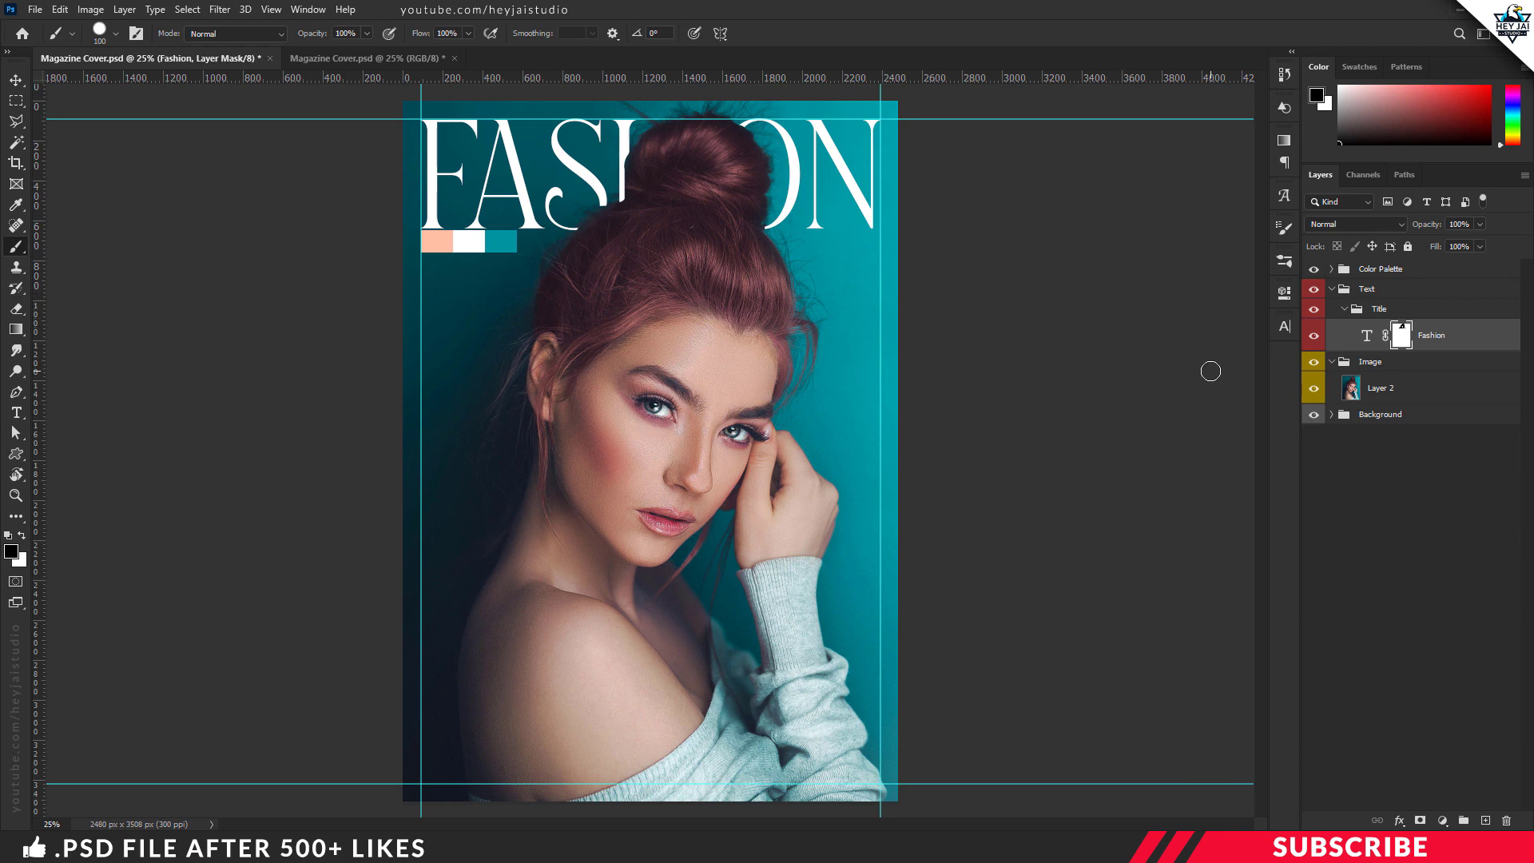
Step: Collapse the Image and Title groups and create a new group named 1 inside the Text group
{"action": "key", "text": "v"}
{"action": "left_click", "coordinate": [1331, 362]}
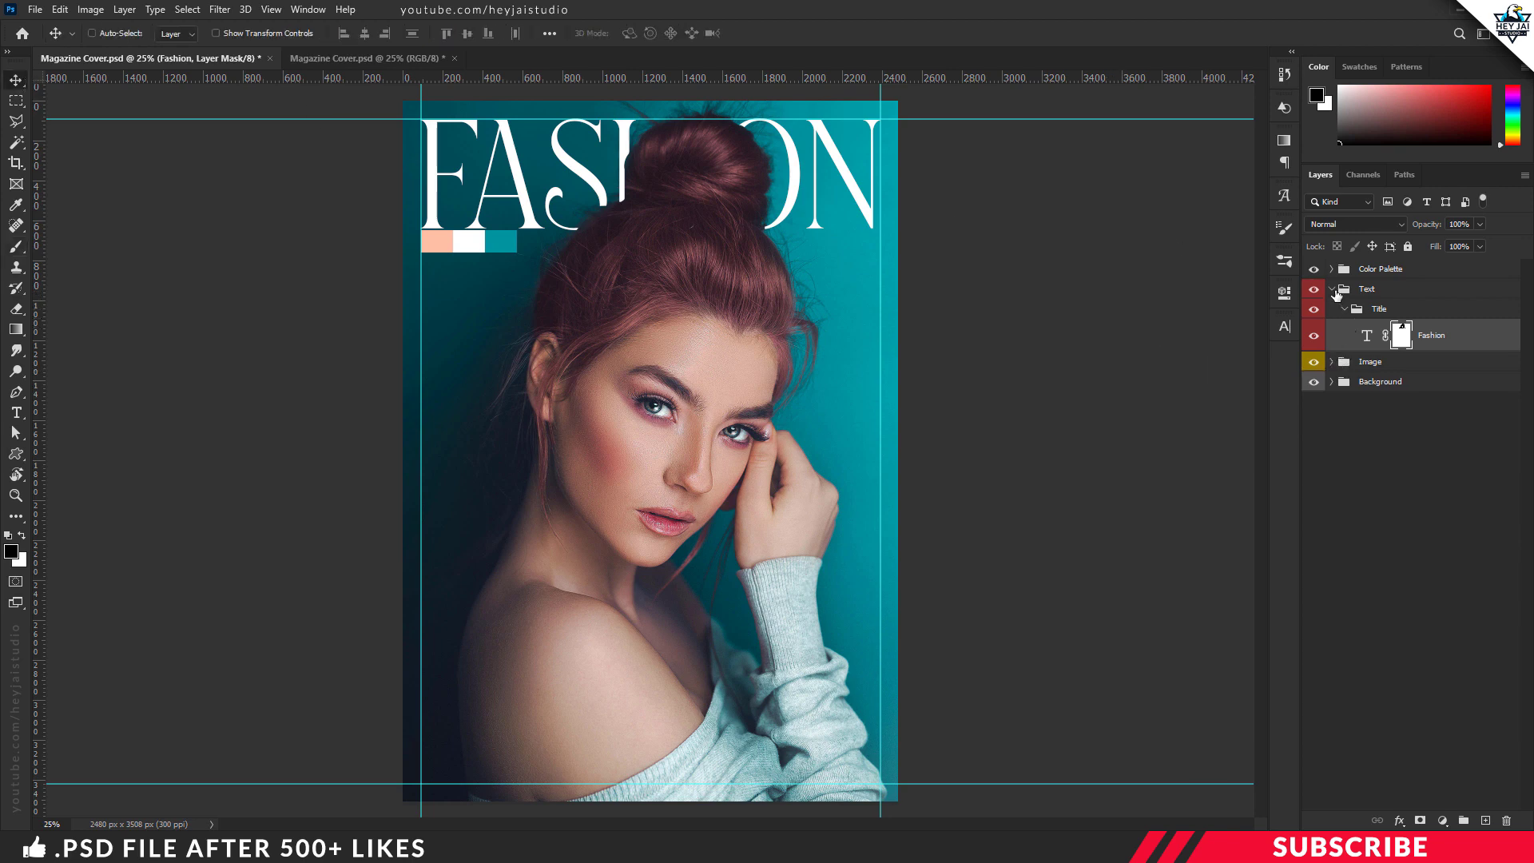
{"action": "left_click", "coordinate": [1344, 309]}
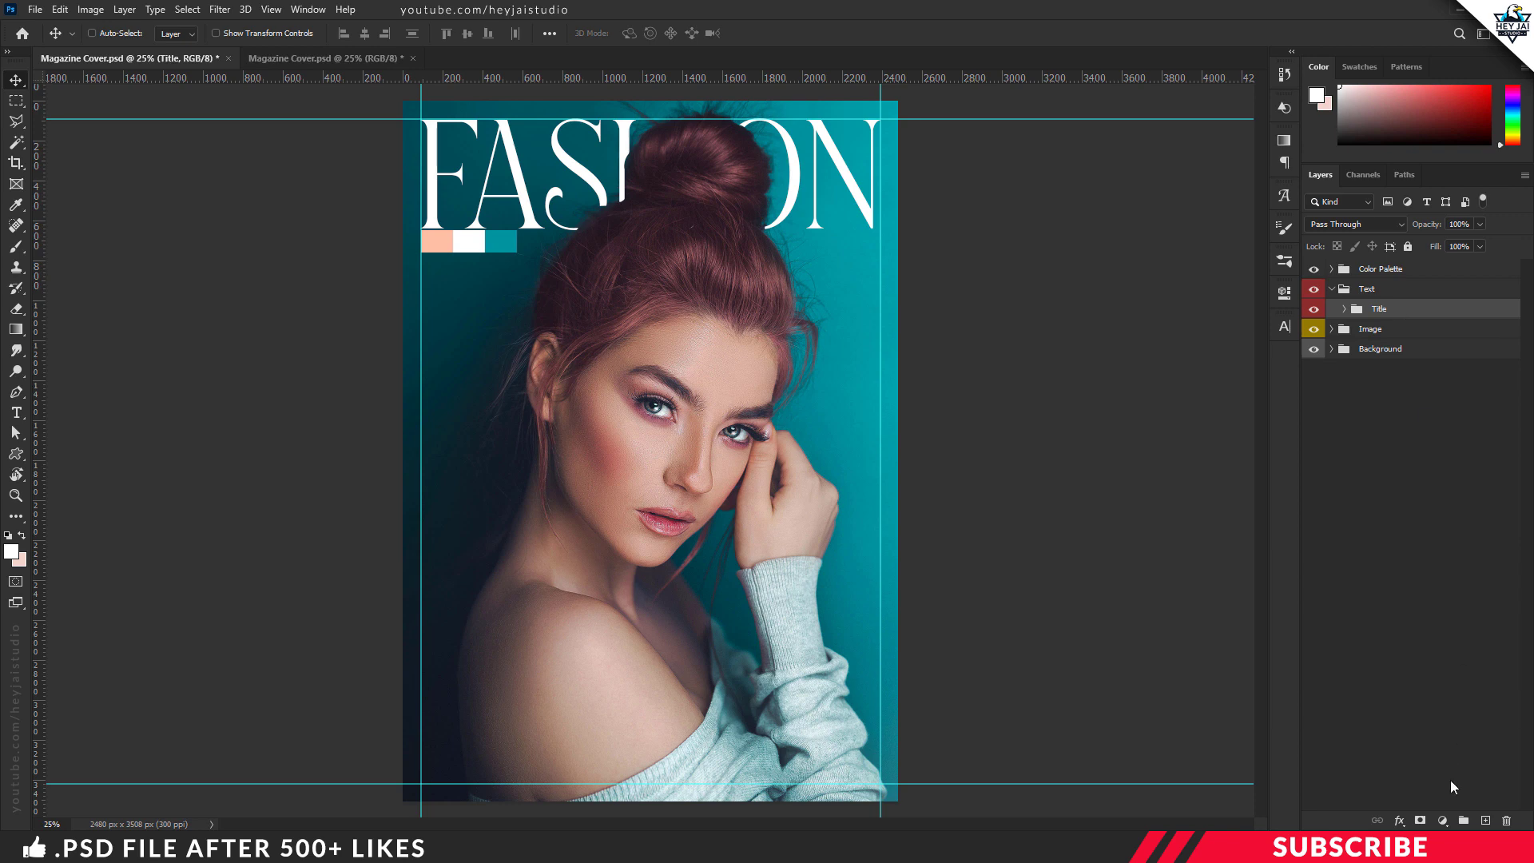
{"action": "left_click", "coordinate": [1463, 821]}
{"action": "double_click", "coordinate": [1391, 310]}
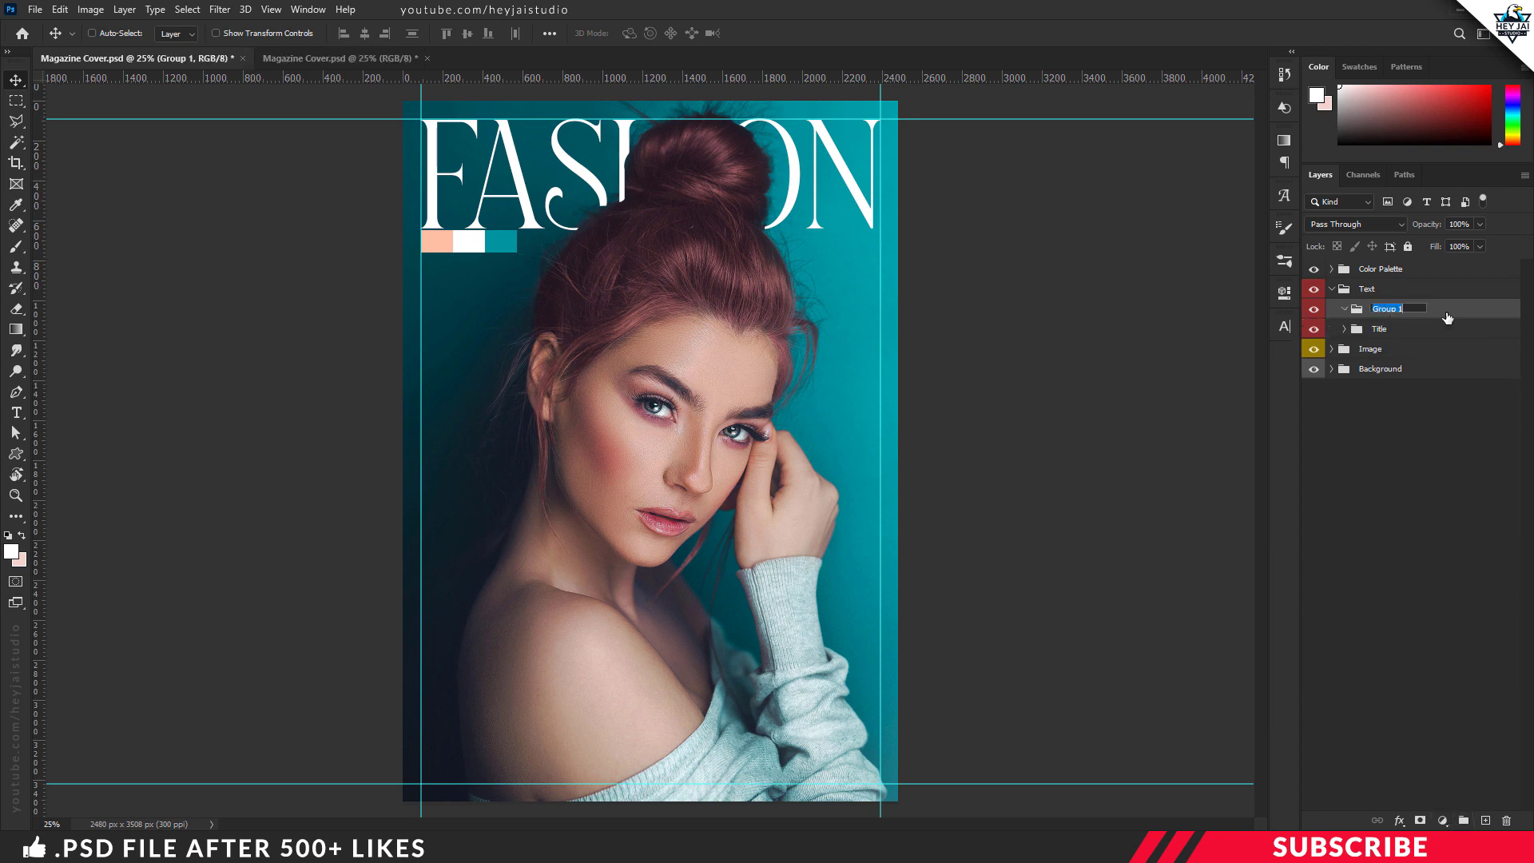
{"action": "type", "text": "1"}
{"action": "key", "text": "Return"}
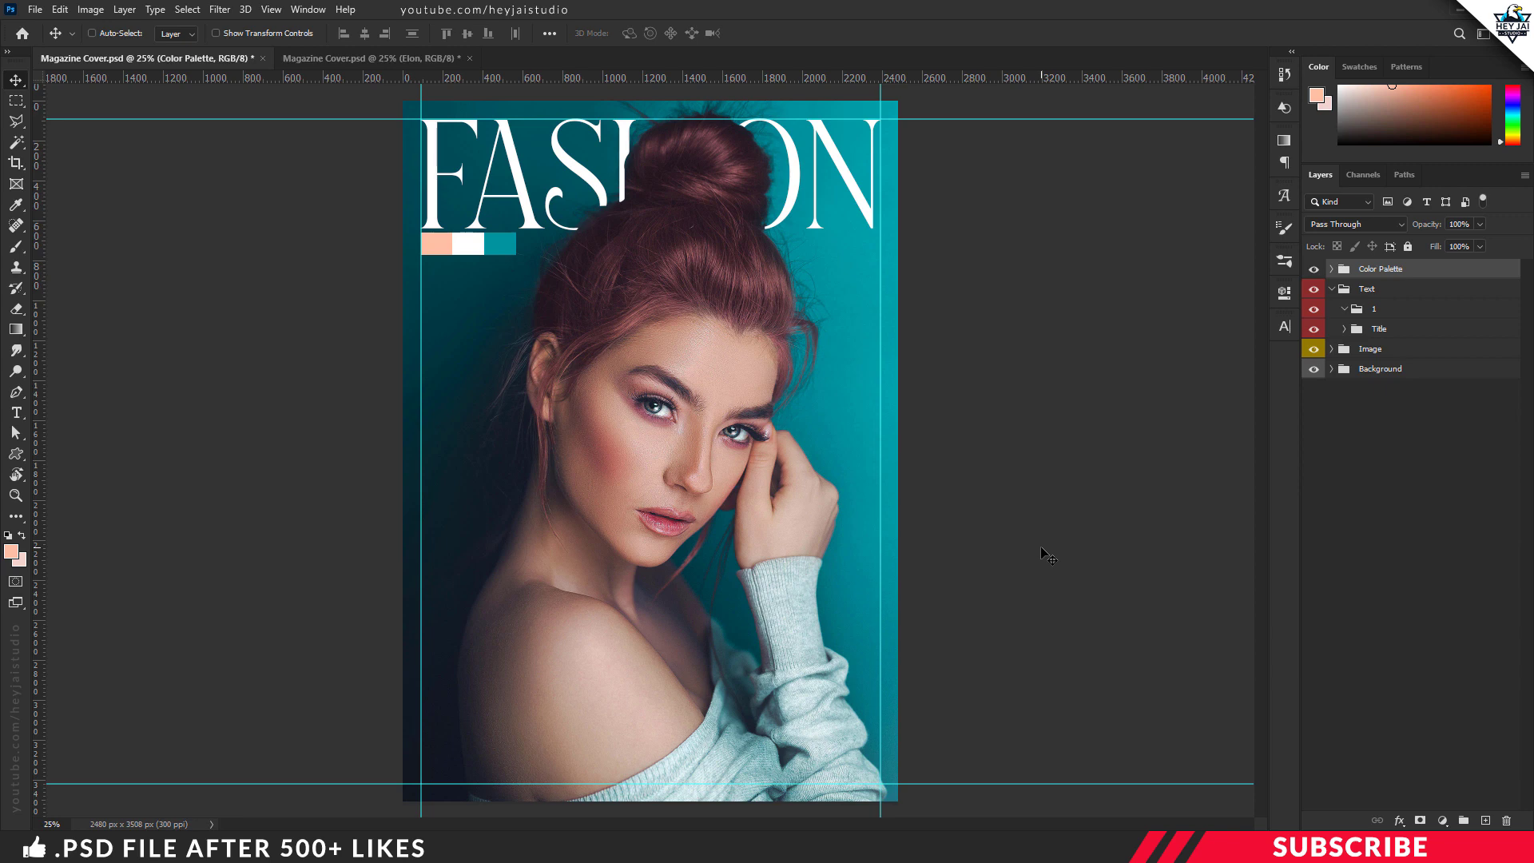
Step: Move the color palette swatches beside the model's face above her hand and add a new layer in group 1
{"action": "left_click_drag", "start_coordinate": [428, 249], "coordinate": [809, 430]}
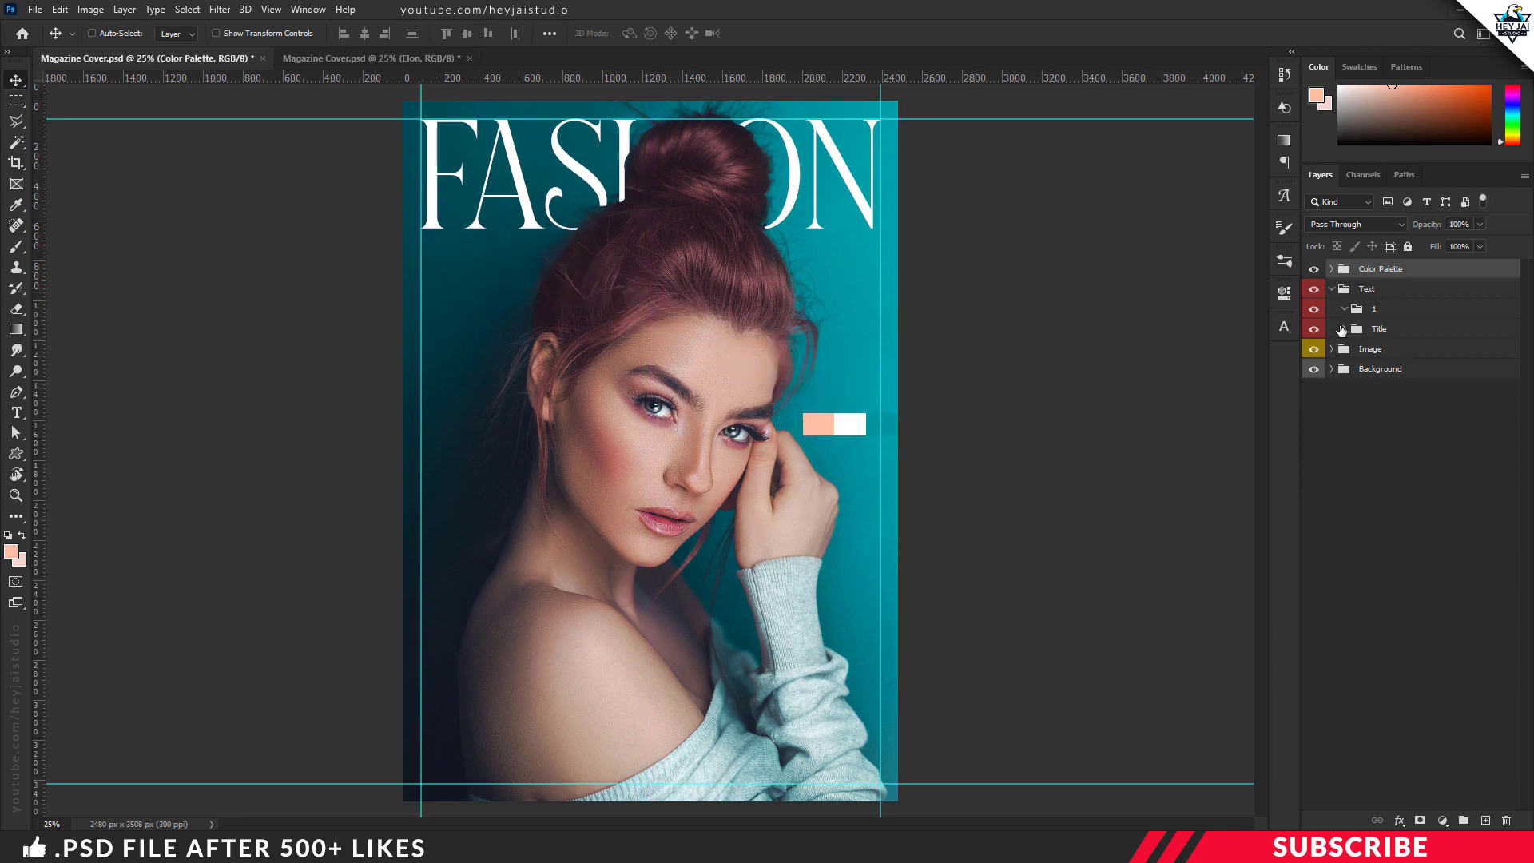
{"action": "left_click", "coordinate": [1374, 314]}
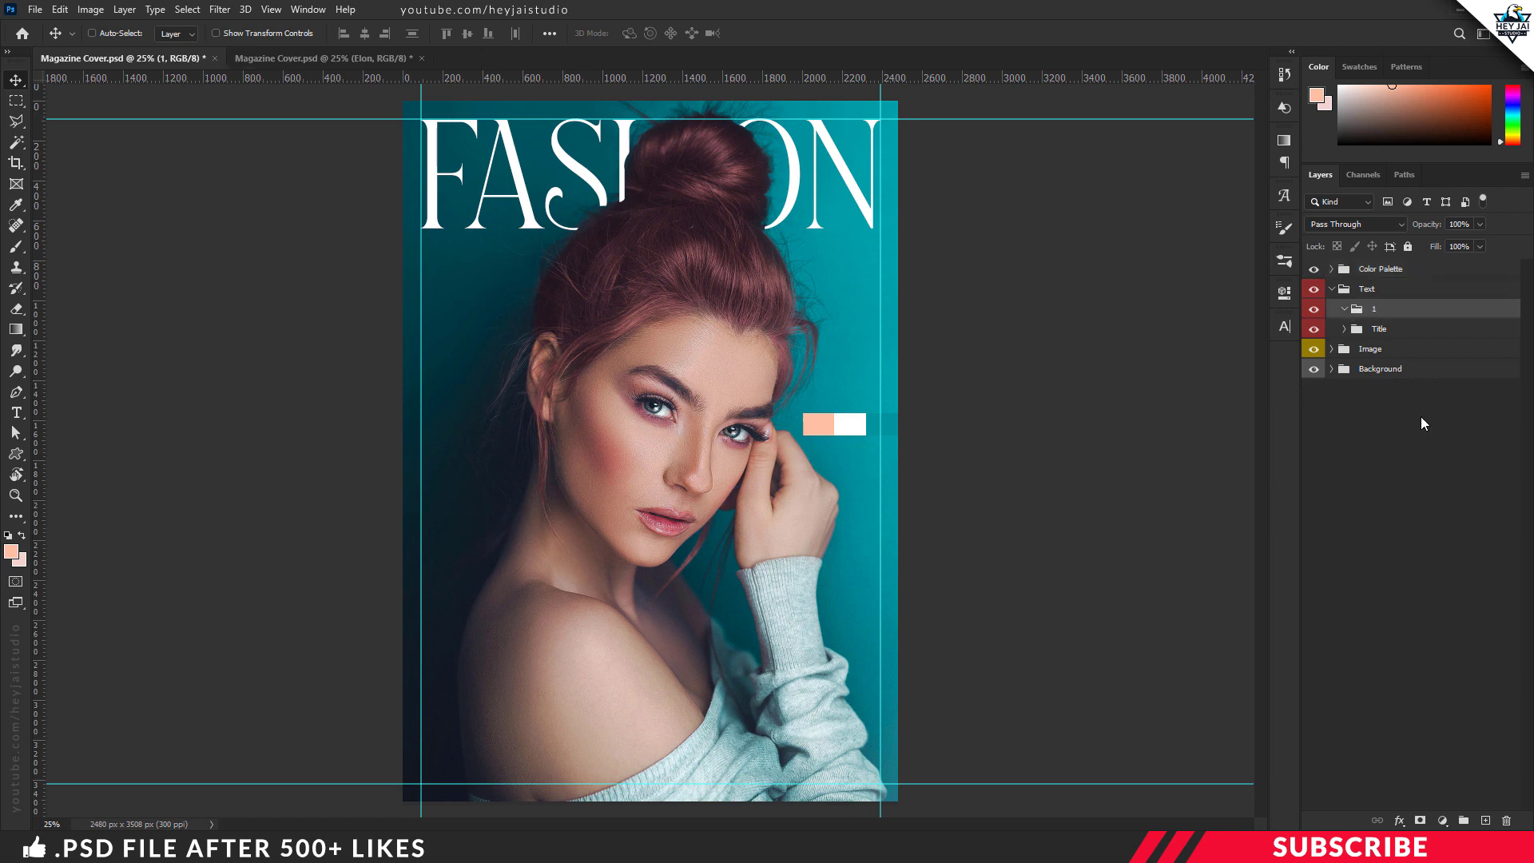
{"action": "left_click", "coordinate": [1485, 821]}
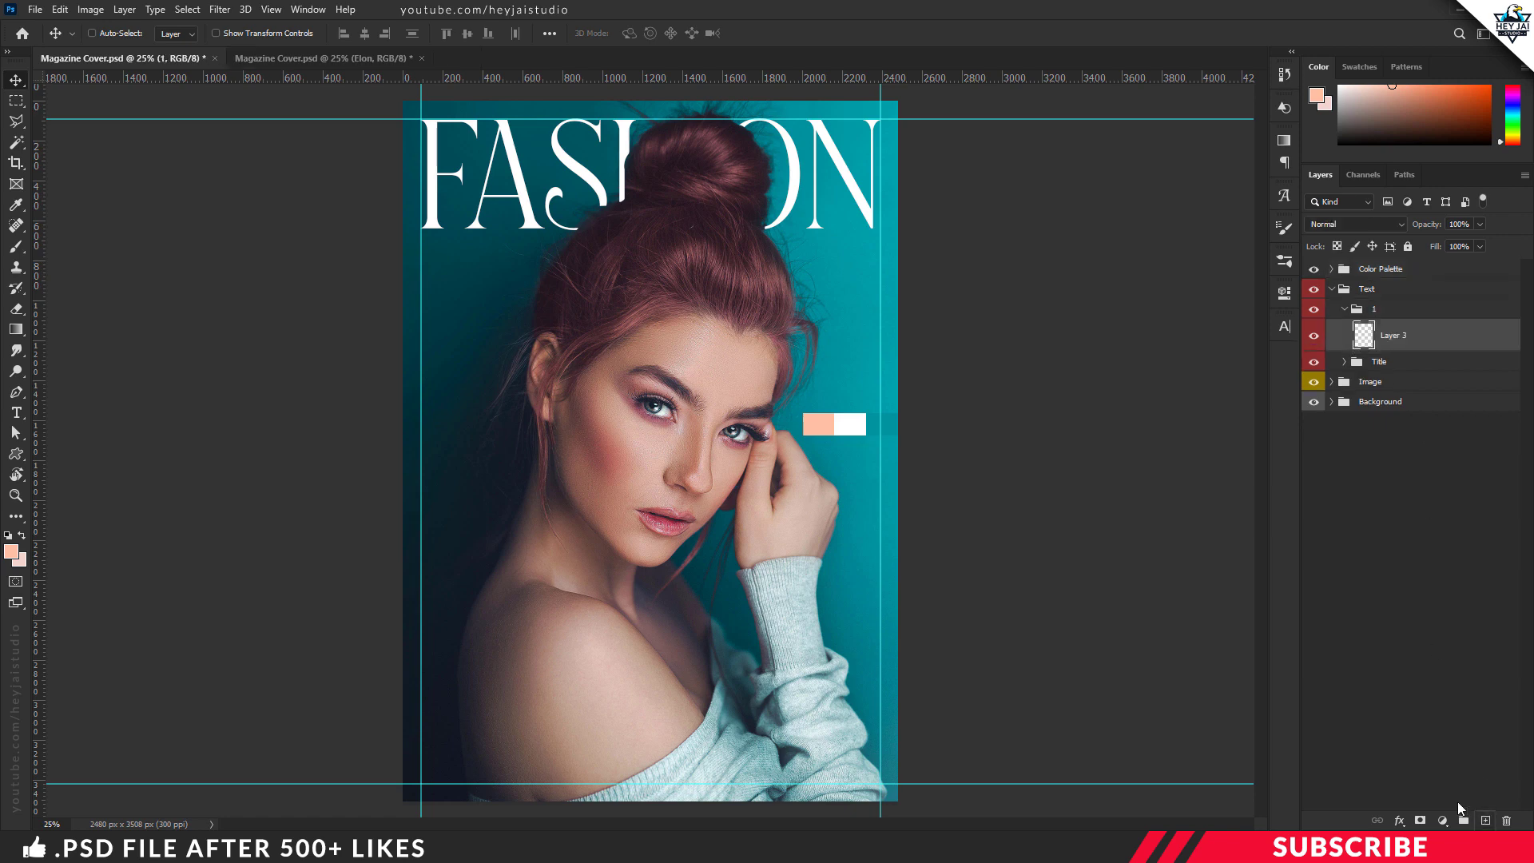
Step: Keep the peach foreground color ffbfa5 and set the Madegra DEMO text size to 55 pt
{"action": "left_click", "coordinate": [11, 551]}
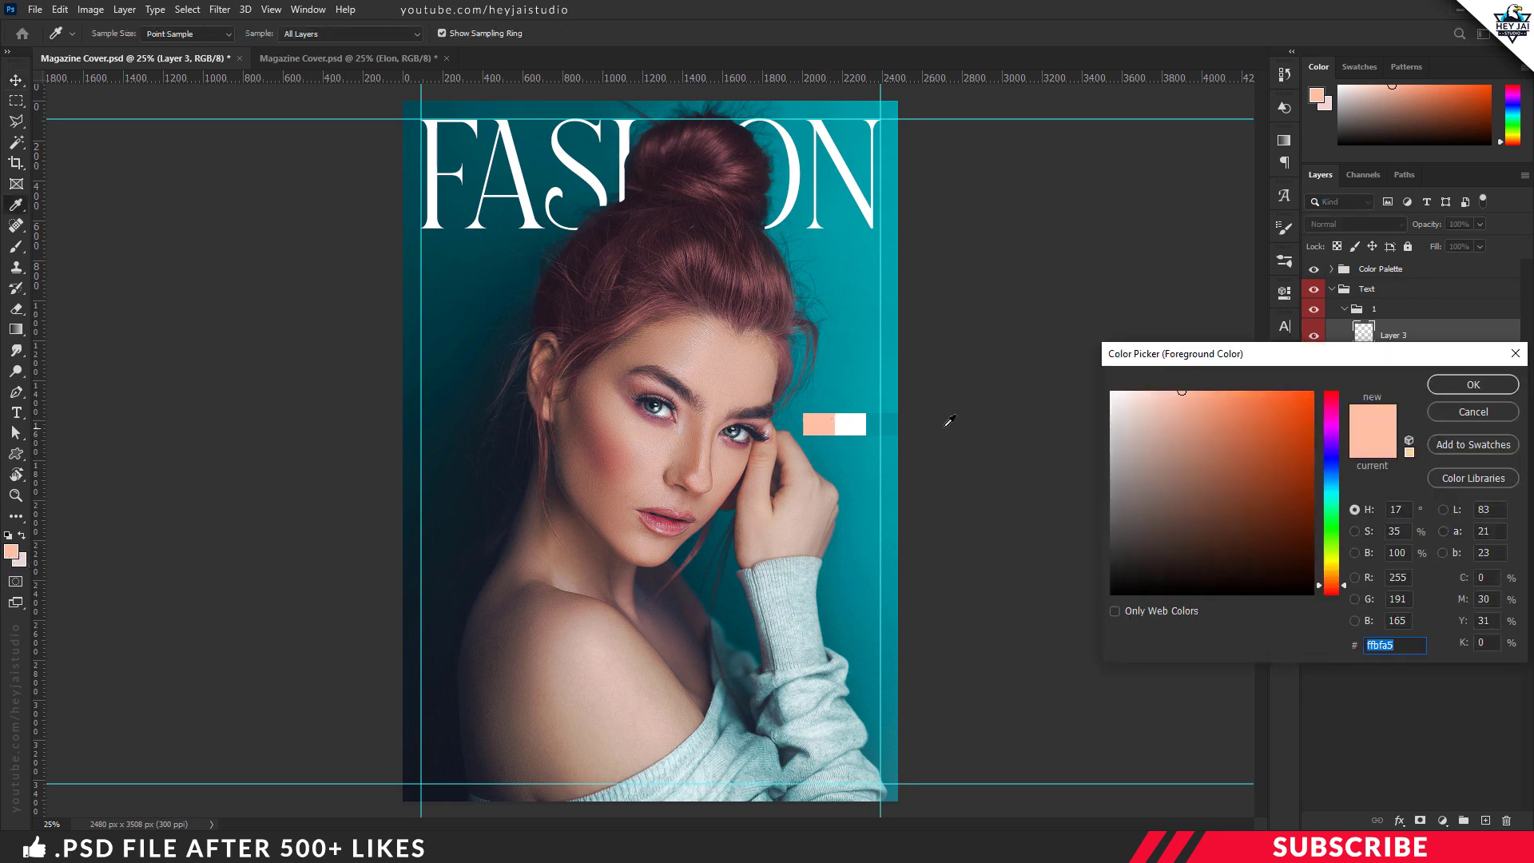
{"action": "left_click", "coordinate": [1474, 385]}
{"action": "key", "text": "t"}
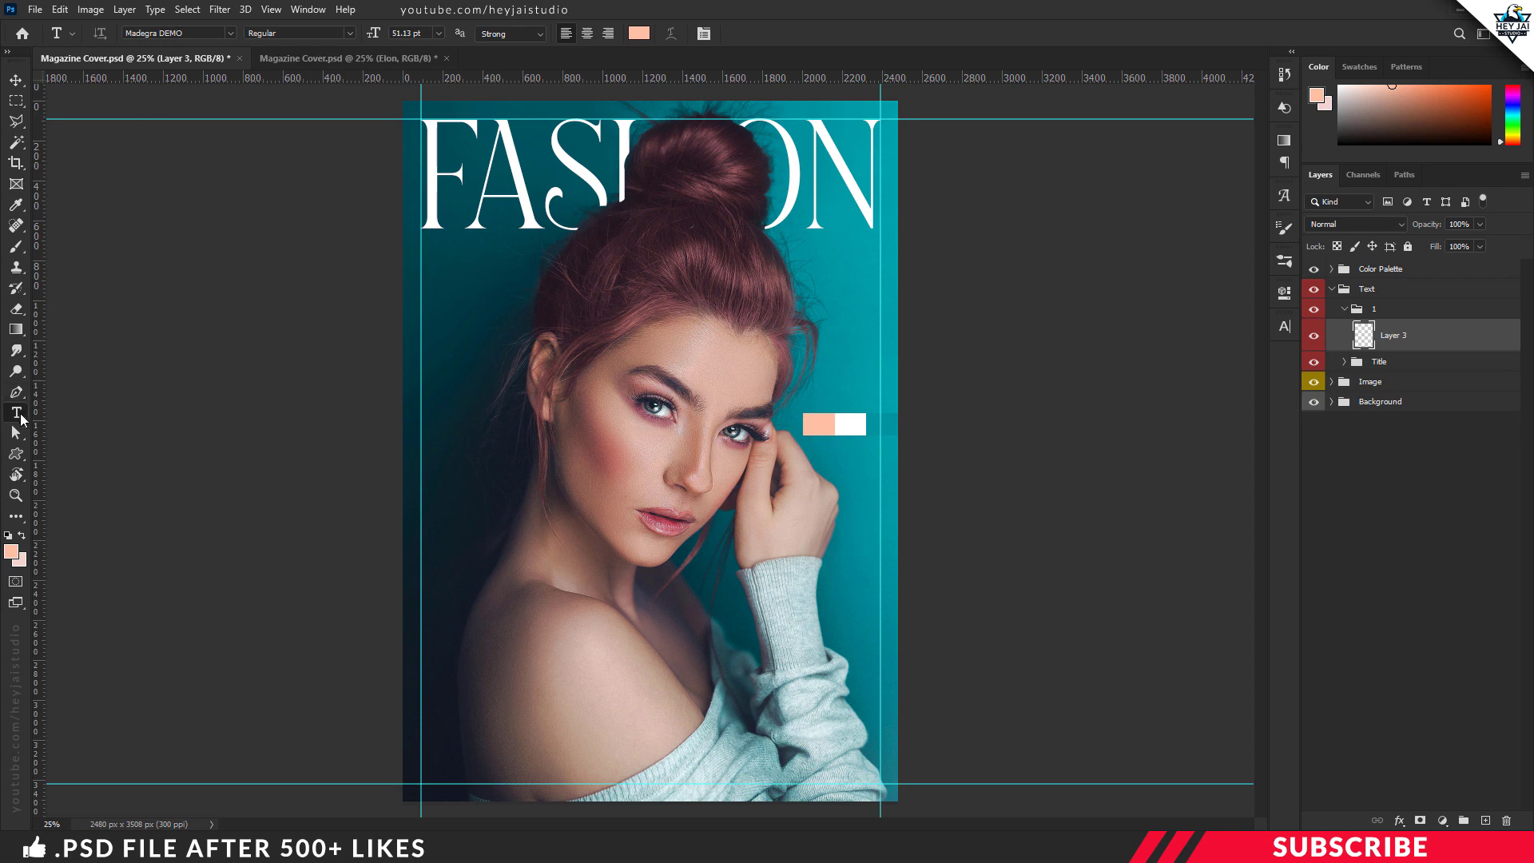
{"action": "left_click", "coordinate": [422, 32]}
{"action": "type", "text": "55"}
{"action": "left_click", "coordinate": [1286, 327]}
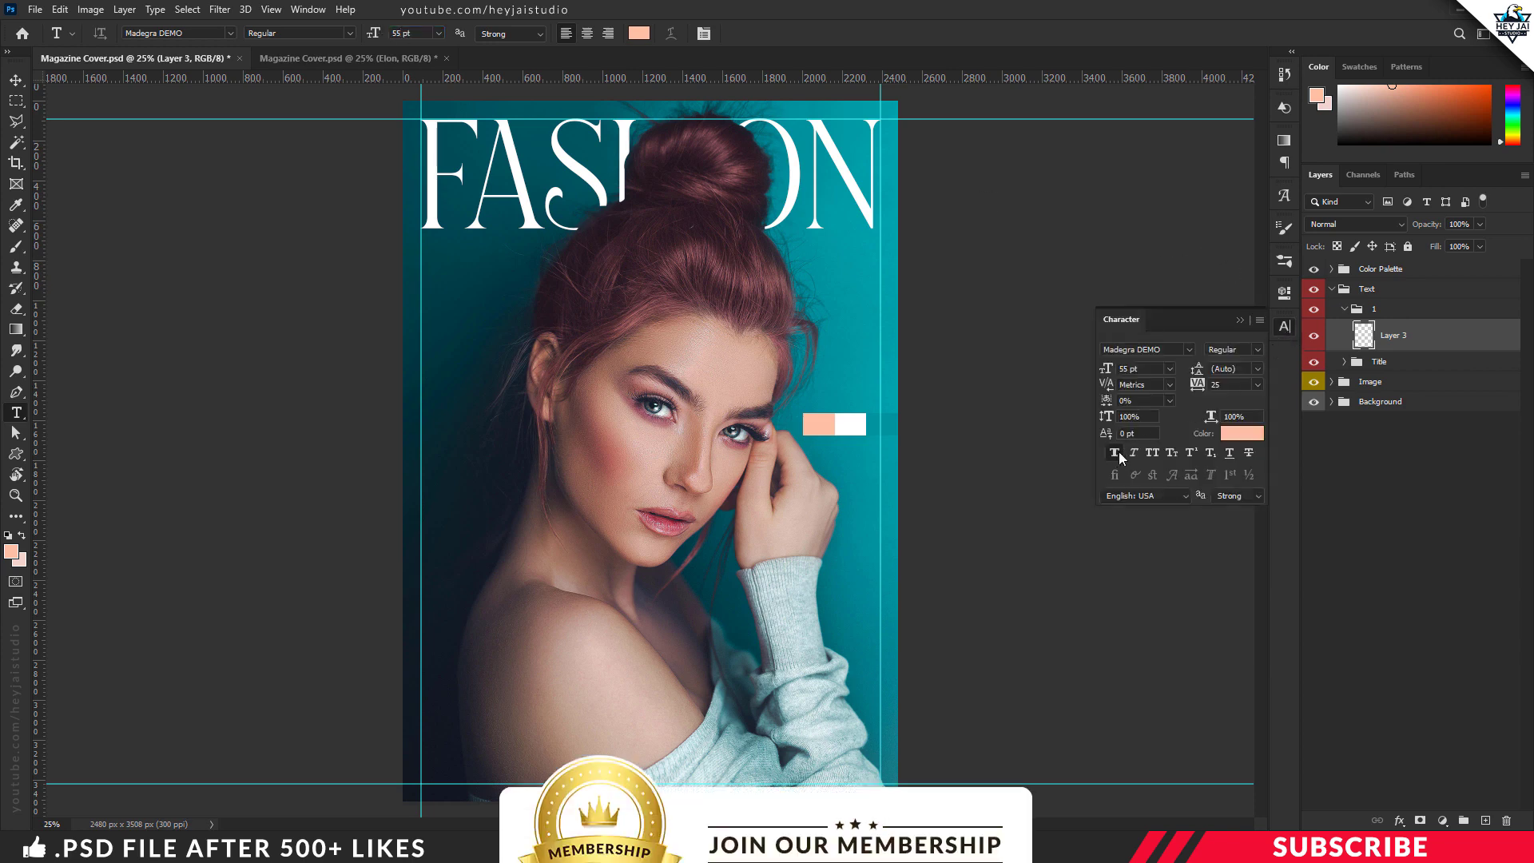
{"action": "left_click", "coordinate": [1286, 331]}
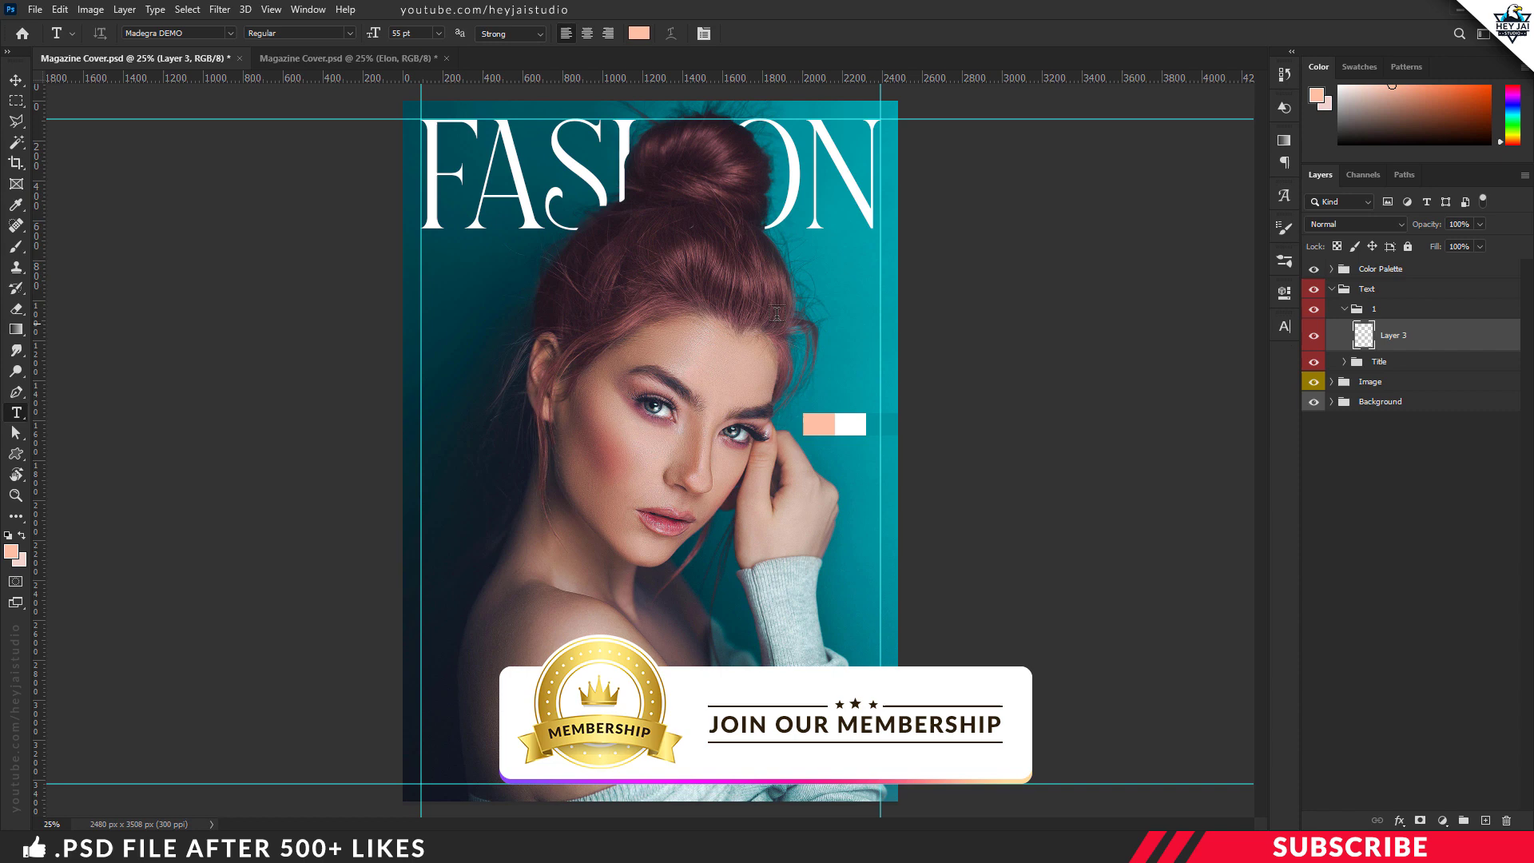
Step: Add the text Elon below the FASHION title and place it at the left margin guide
{"action": "left_click", "coordinate": [452, 313]}
{"action": "type", "text": "Elon"}
{"action": "key", "text": "ctrl+Return"}
{"action": "key", "text": "v"}
{"action": "left_click_drag", "start_coordinate": [495, 310], "coordinate": [480, 343]}
Step: Duplicate the Elon text, change the copy to Musk, and stack it beneath Elon along the left margin guide
{"action": "key", "text": "ctrl+j"}
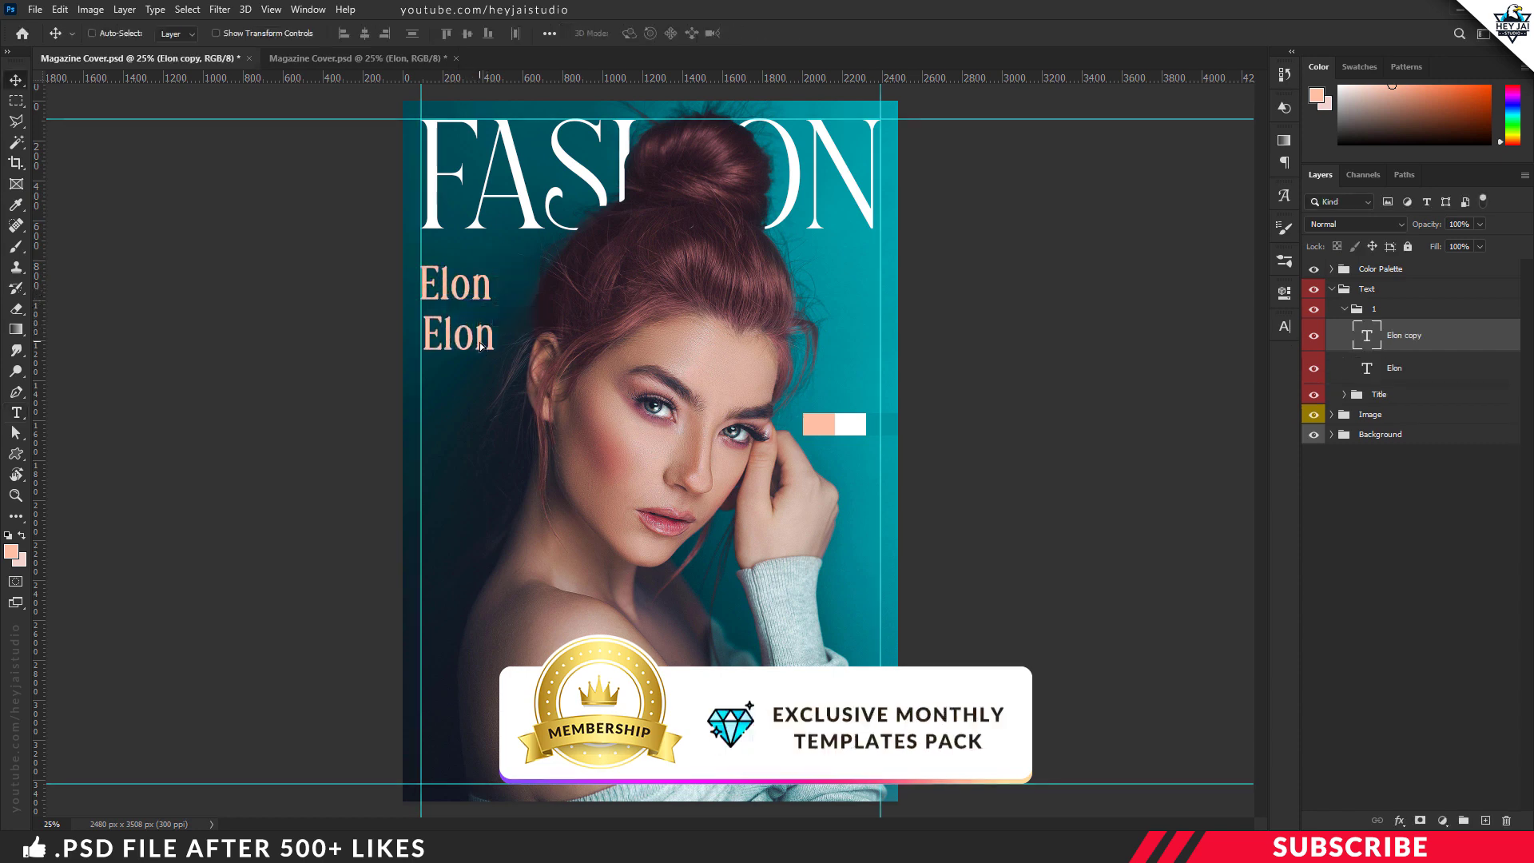
{"action": "key", "text": "t"}
{"action": "double_click", "coordinate": [480, 337]}
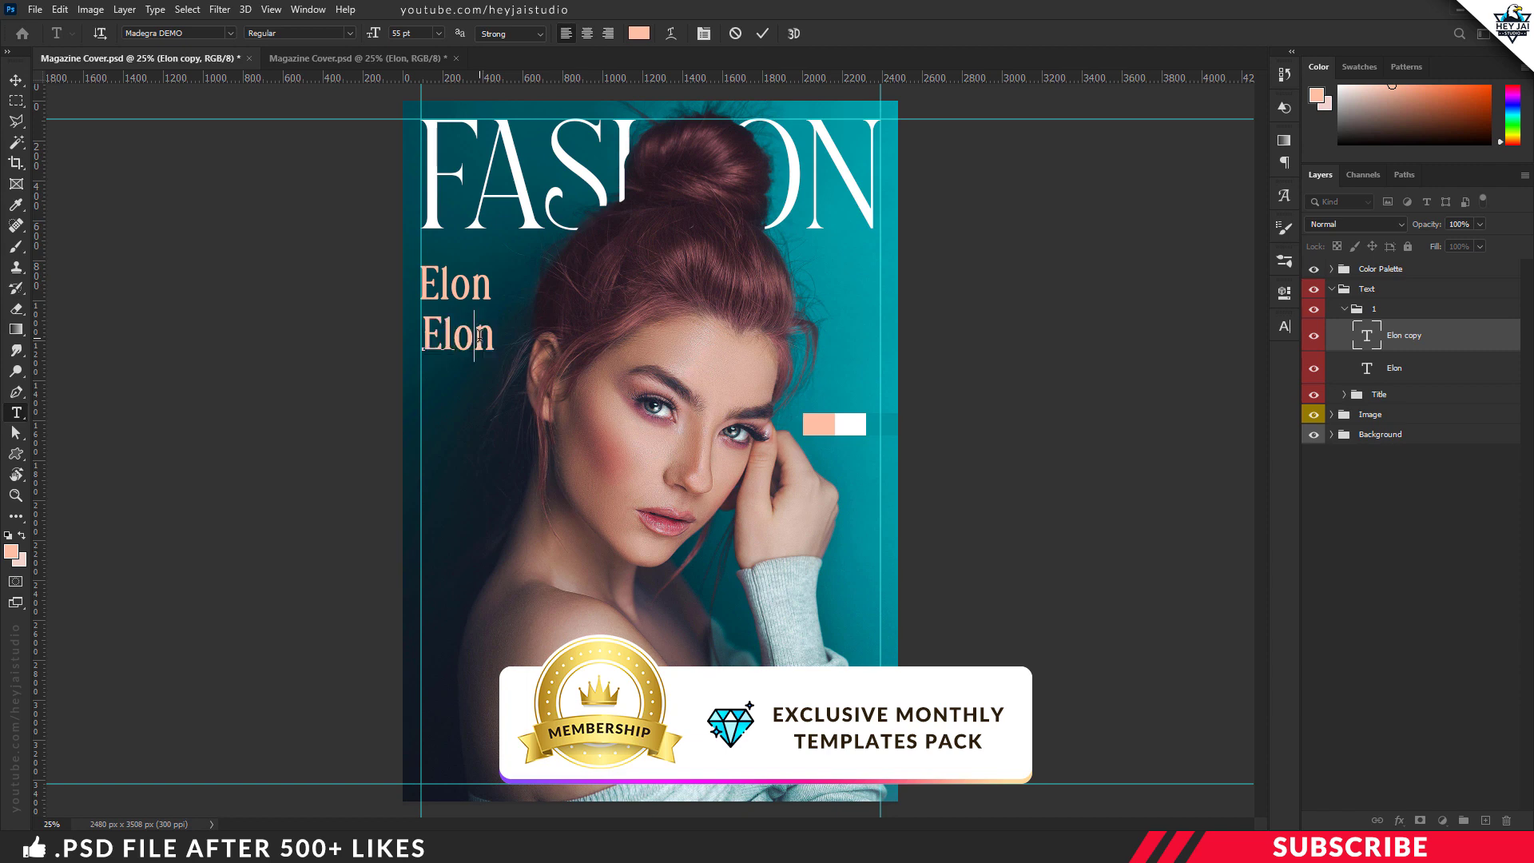
{"action": "type", "text": "Musk"}
{"action": "key", "text": "ctrl+Return"}
{"action": "key", "text": "v"}
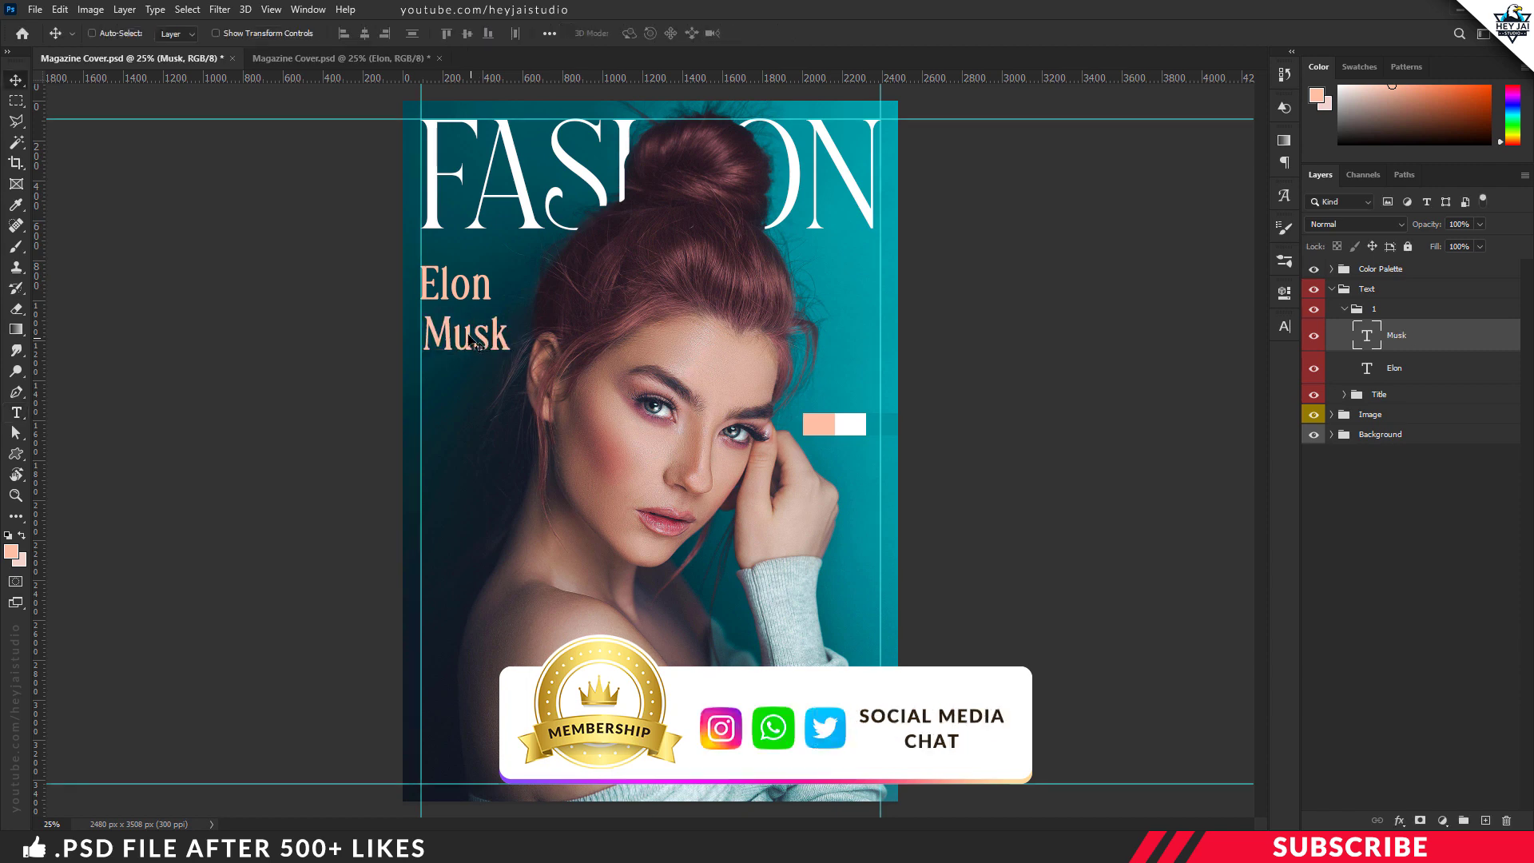
{"action": "left_click_drag", "start_coordinate": [480, 337], "coordinate": [477, 392]}
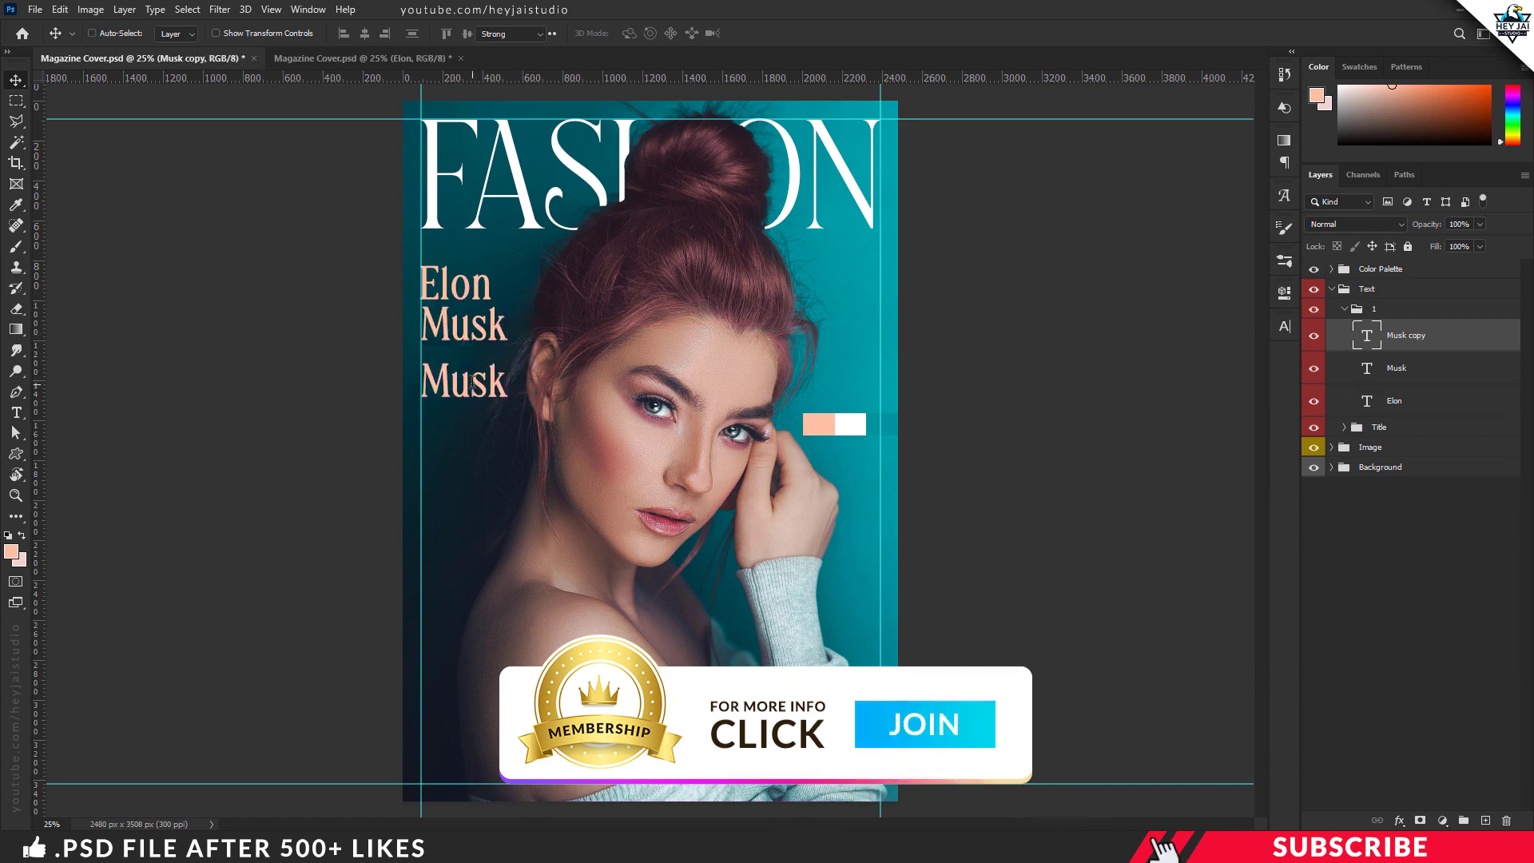